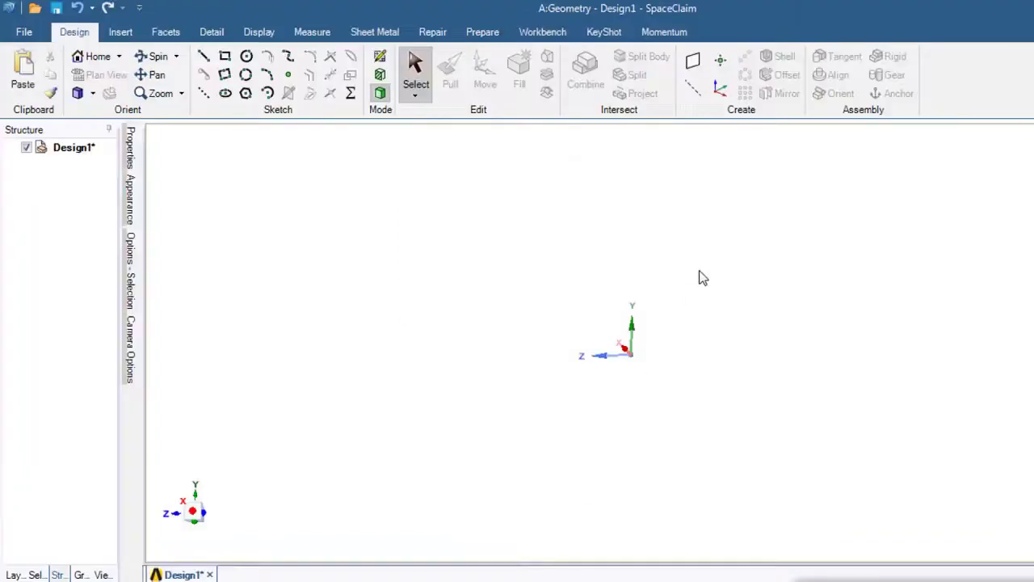
- Sketch a 20 mm diameter circle centred on the origin in the horizontal ZX plane
{"action": "middle_click_drag", "start_coordinate": [702, 278], "coordinate": [621, 394]}
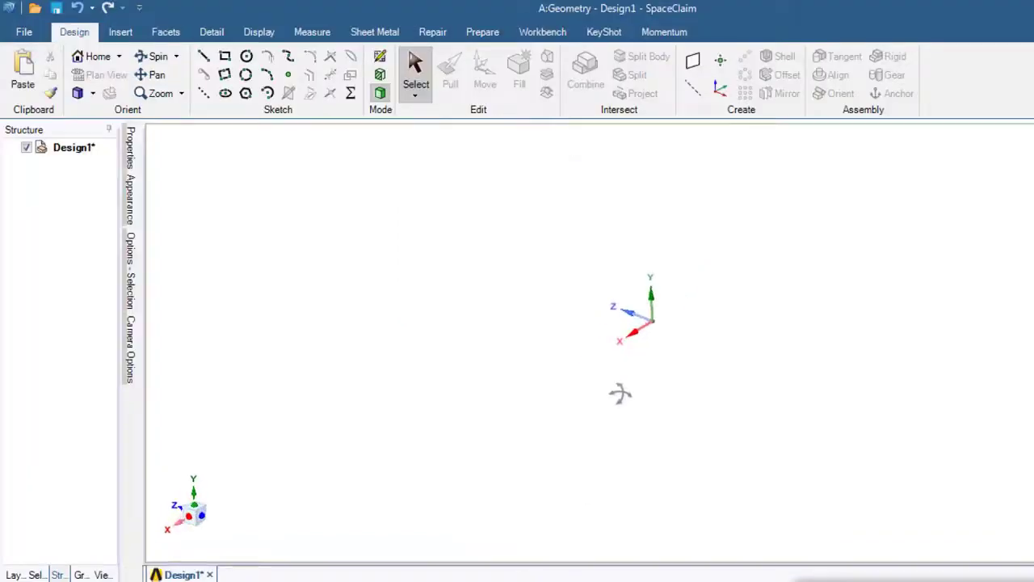
{"action": "left_click", "coordinate": [379, 59]}
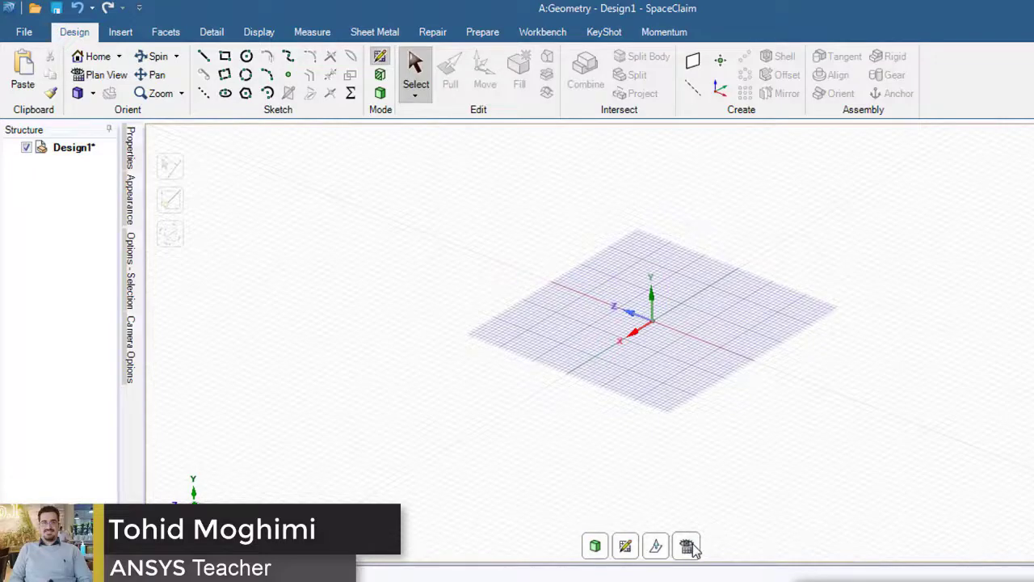
{"action": "left_click", "coordinate": [689, 547]}
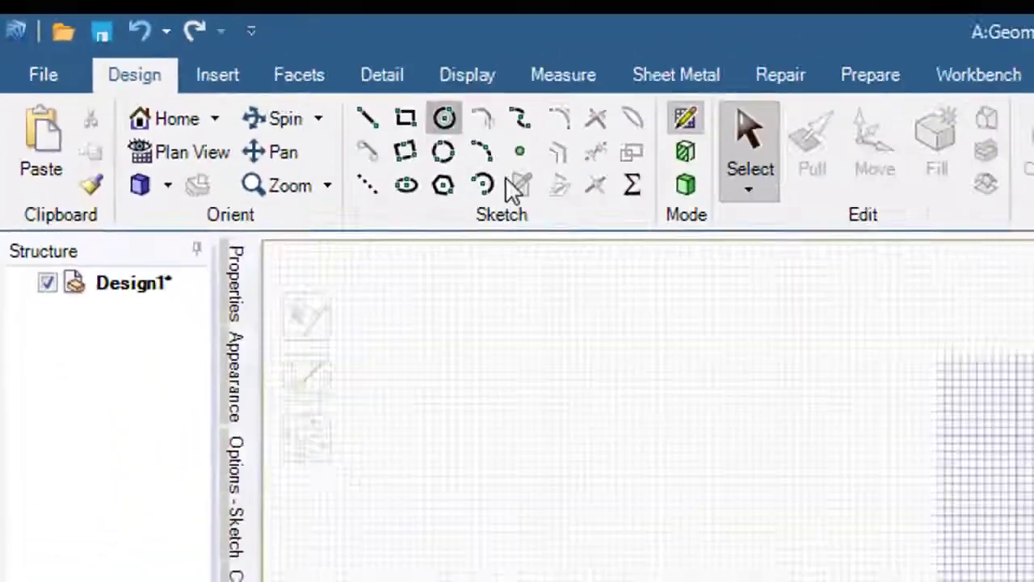
{"action": "left_click", "coordinate": [586, 321]}
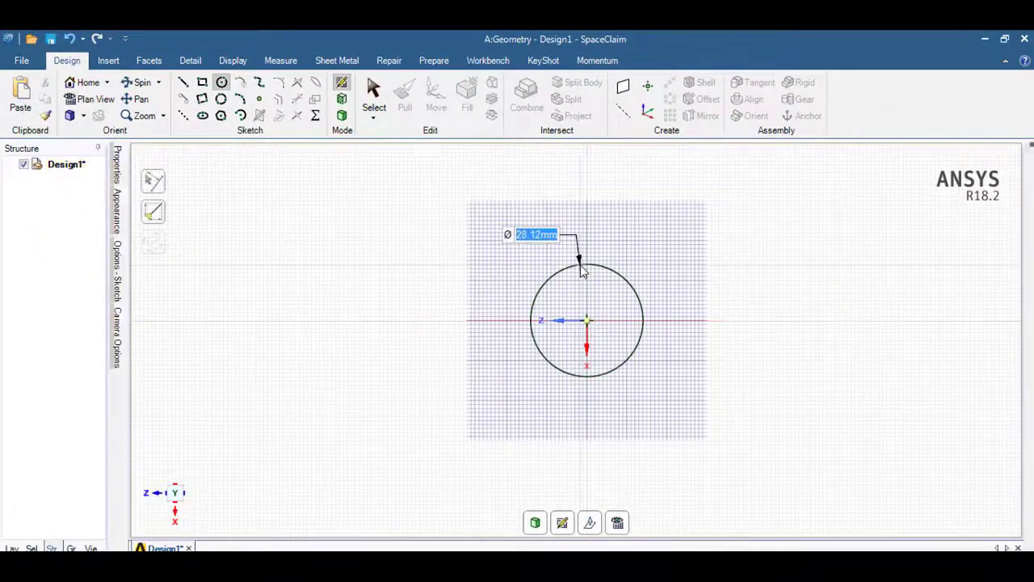
{"action": "type", "text": "20"}
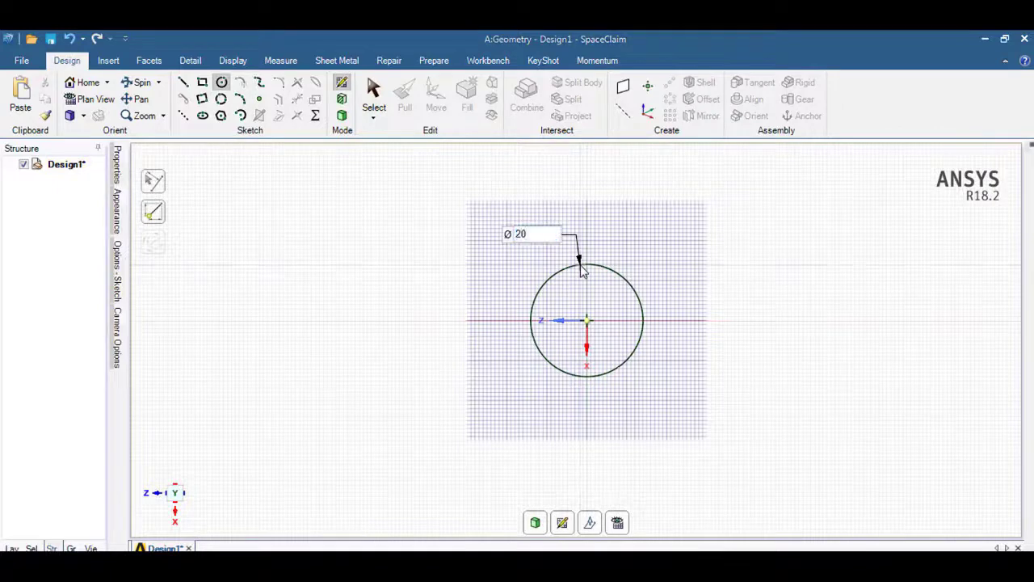
{"action": "key", "text": "Return"}
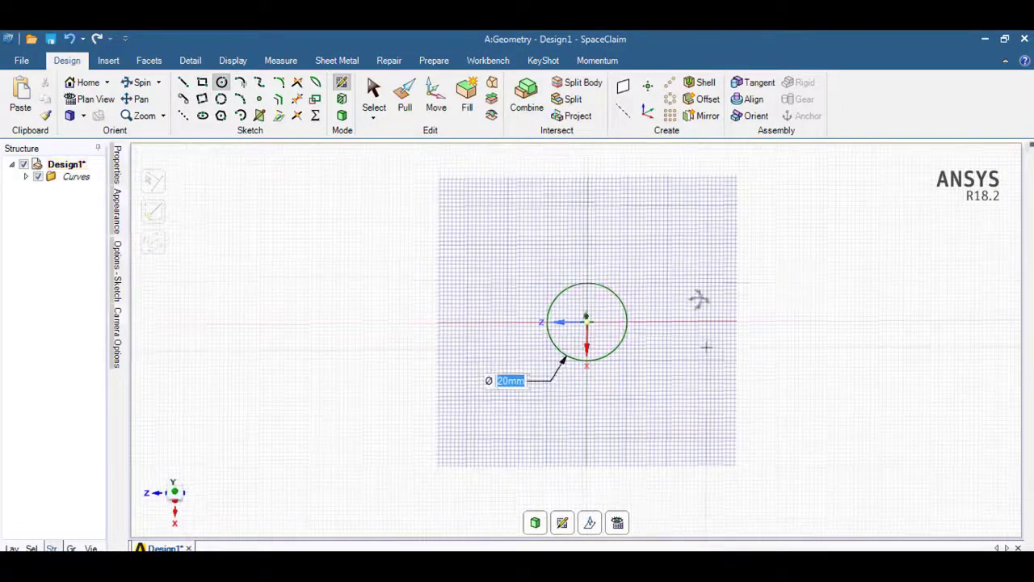
- Turn the circle into a face in 3D mode and pull it downward into a disc about 5 mm thick
{"action": "key", "text": "d"}
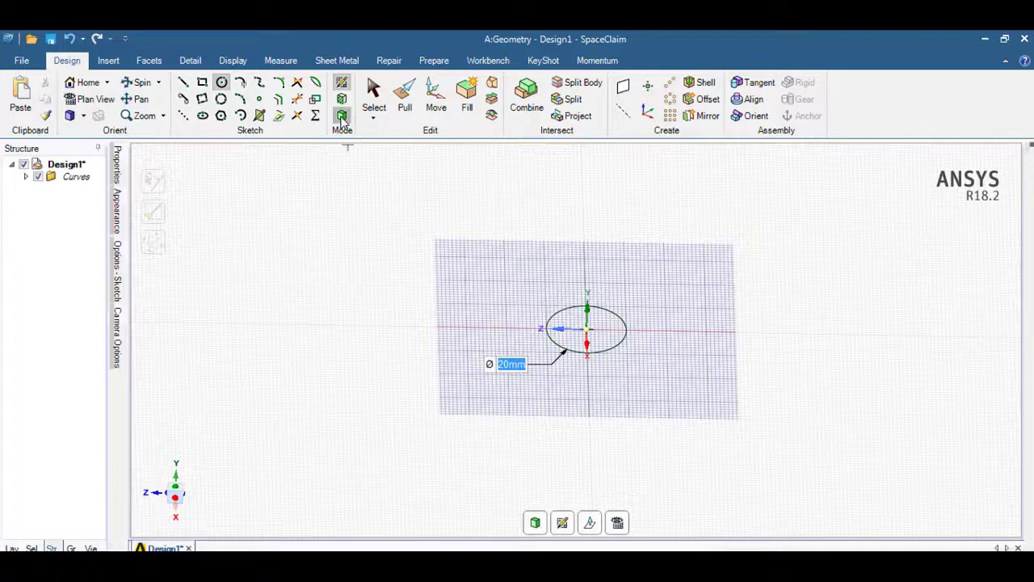
{"action": "left_click", "coordinate": [341, 116]}
{"action": "middle_click_drag", "start_coordinate": [670, 381], "coordinate": [564, 341]}
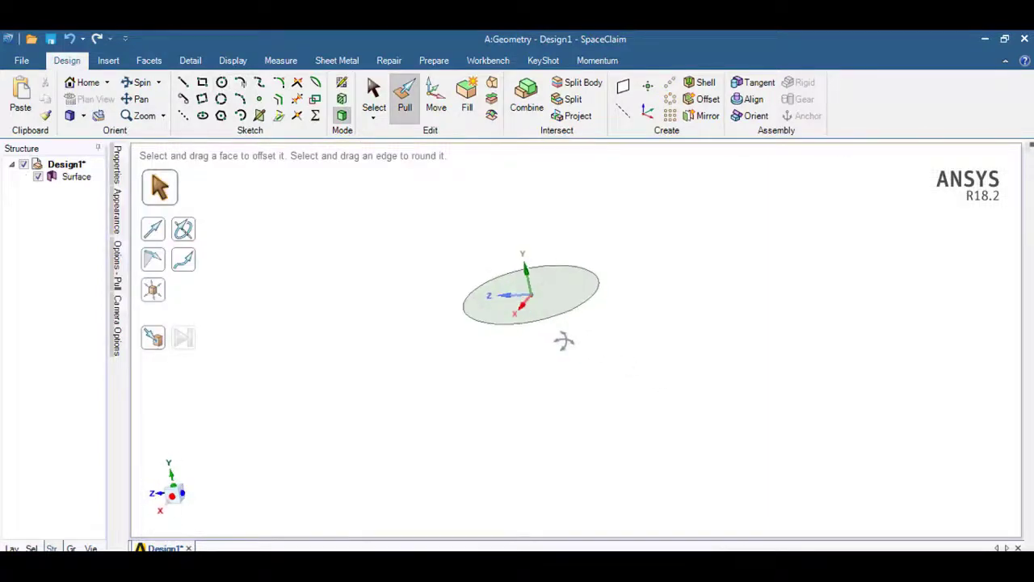
{"action": "left_click", "coordinate": [558, 312]}
{"action": "scroll", "coordinate": [606, 323], "scroll_direction": "up", "scroll_amount": 4}
{"action": "left_click_drag", "start_coordinate": [644, 312], "coordinate": [655, 397]}
{"action": "scroll", "coordinate": [719, 413], "scroll_direction": "down", "scroll_amount": 5}
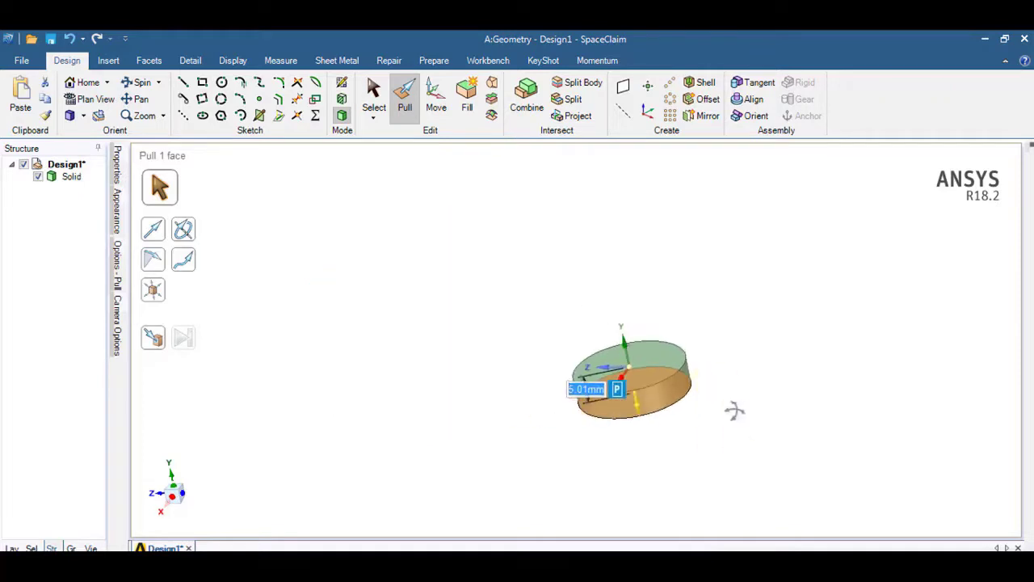
{"action": "middle_click_drag", "start_coordinate": [734, 410], "coordinate": [571, 350]}
{"action": "left_click", "coordinate": [645, 322]}
- Sketch a concentric circle about 11 mm in diameter on the underside of the disc
{"action": "middle_click_drag", "start_coordinate": [644, 322], "coordinate": [409, 234]}
{"action": "left_click", "coordinate": [473, 323]}
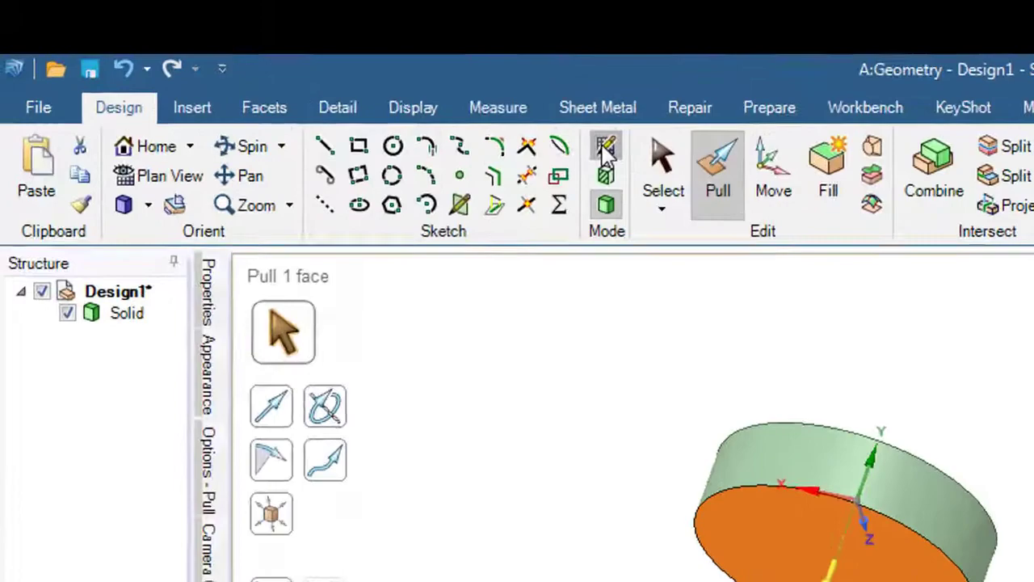
{"action": "left_click", "coordinate": [606, 148]}
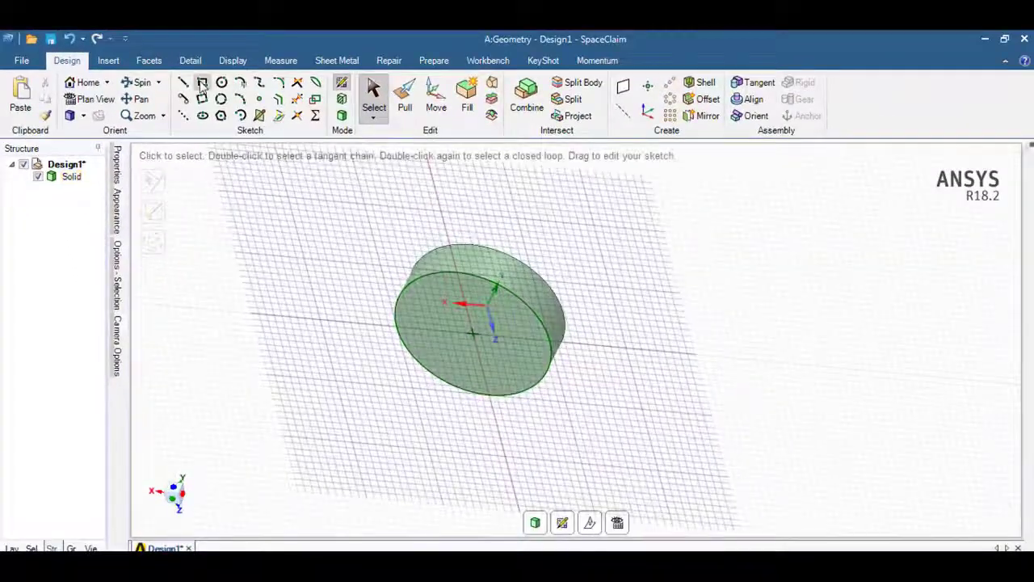
{"action": "left_click", "coordinate": [221, 81]}
{"action": "left_click", "coordinate": [472, 332]}
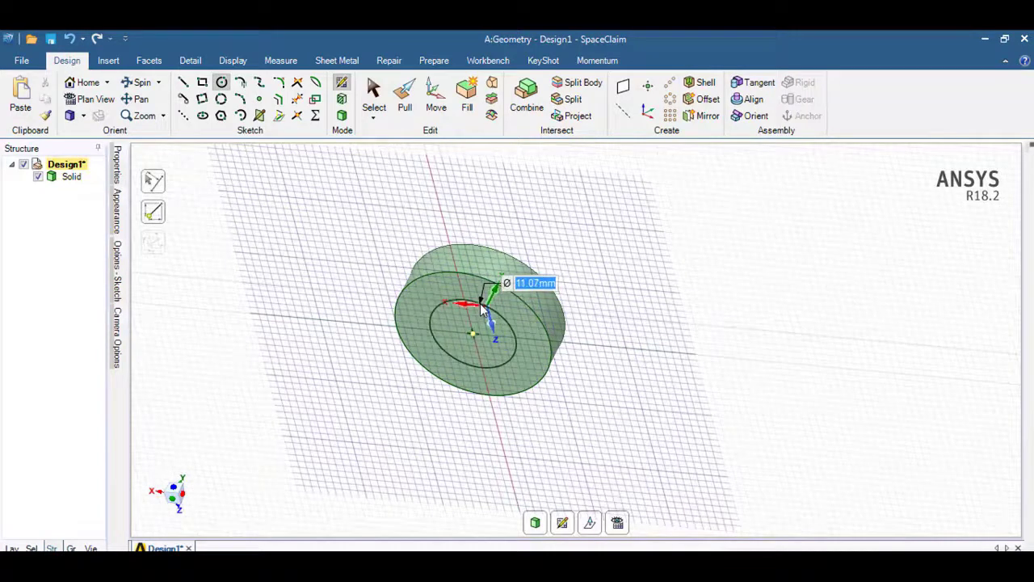
{"action": "left_click", "coordinate": [480, 303]}
- Pull the inner circular face on the disc's underside downward to form a long cylindrical shank
{"action": "left_click", "coordinate": [342, 115]}
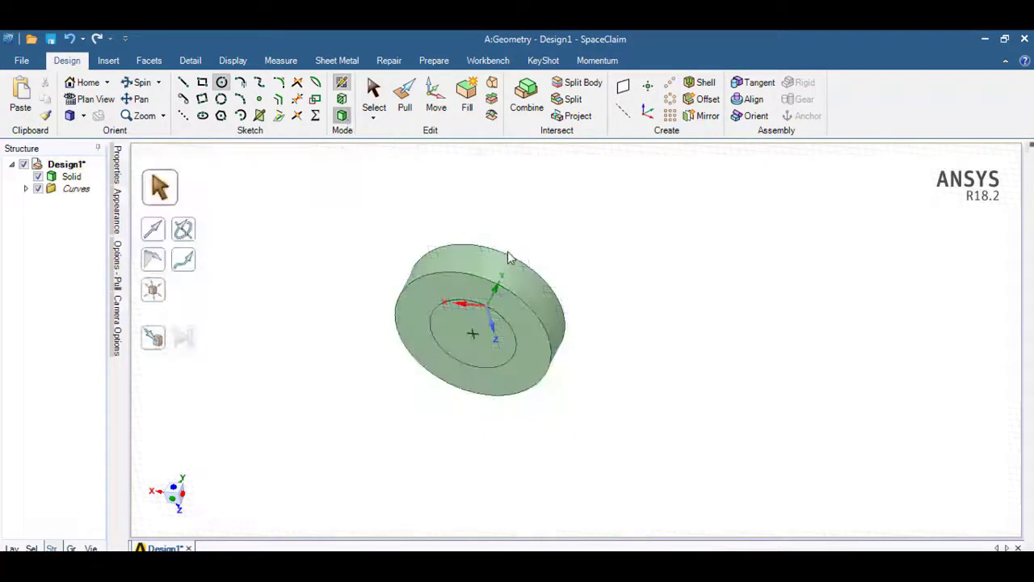
{"action": "left_click", "coordinate": [521, 338]}
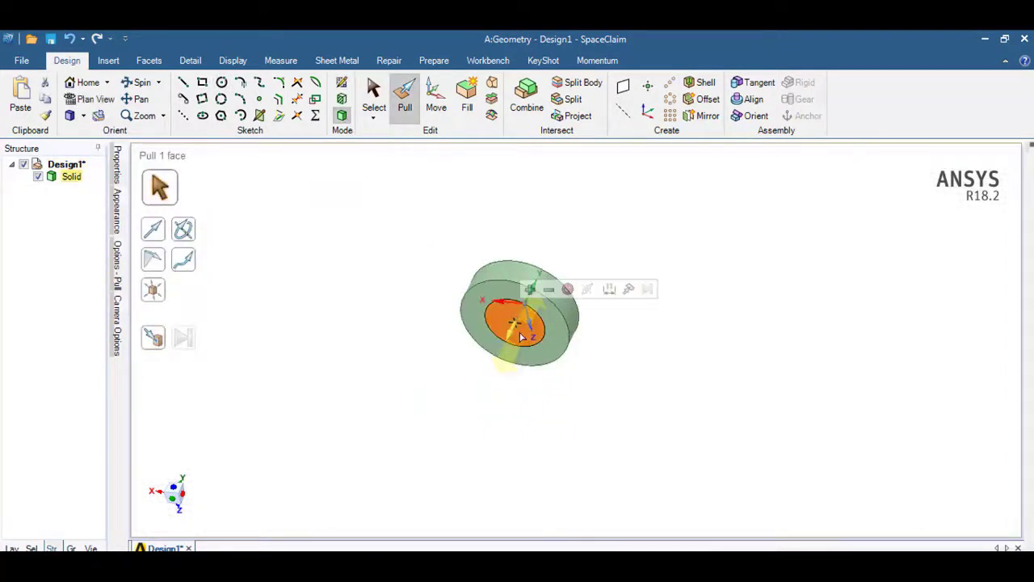
{"action": "scroll", "coordinate": [652, 362], "scroll_direction": "down", "scroll_amount": 3}
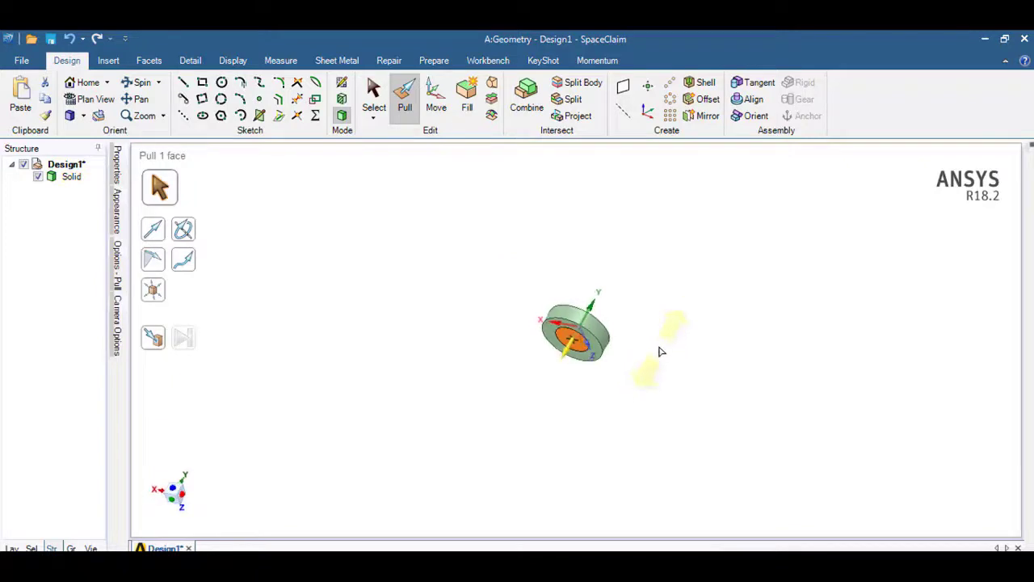
{"action": "left_click_drag", "start_coordinate": [652, 342], "coordinate": [572, 453]}
{"action": "middle_click_drag", "start_coordinate": [683, 359], "coordinate": [670, 307]}
{"action": "left_click", "coordinate": [699, 335]}
- Round the upper and lower outer edges of the head with a radius of about 0.46 mm
{"action": "middle_click_drag", "start_coordinate": [589, 393], "coordinate": [595, 363]}
{"action": "scroll", "coordinate": [628, 331], "scroll_direction": "up", "scroll_amount": 5}
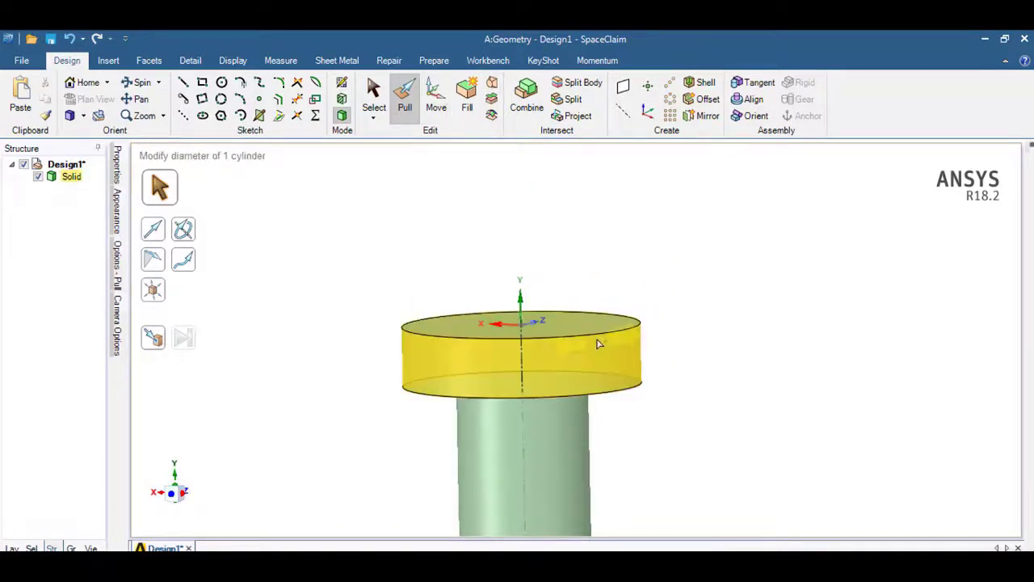
{"action": "middle_click_drag", "start_coordinate": [651, 397], "coordinate": [651, 365]}
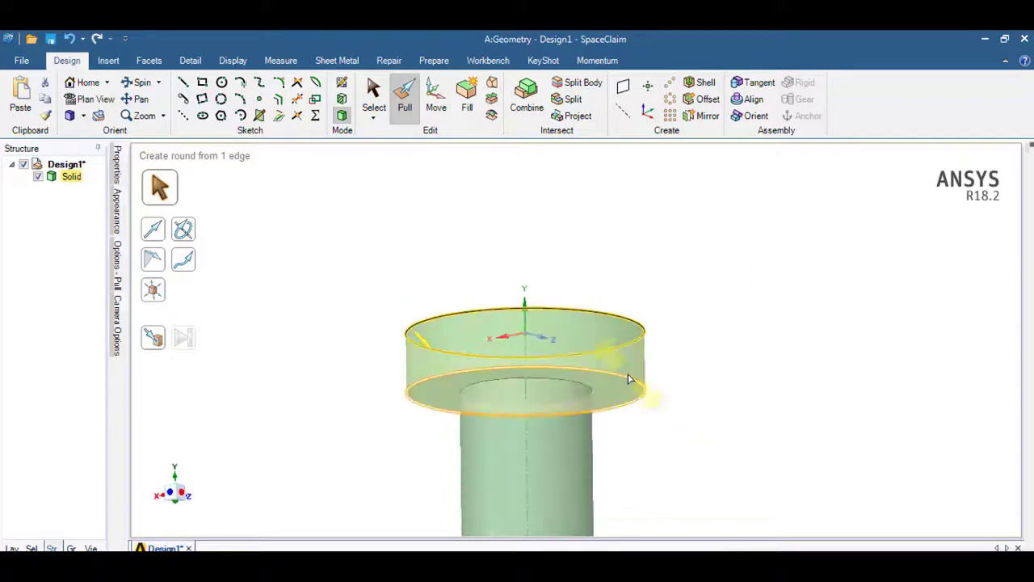
{"action": "left_click", "coordinate": [630, 378], "text": "ctrl"}
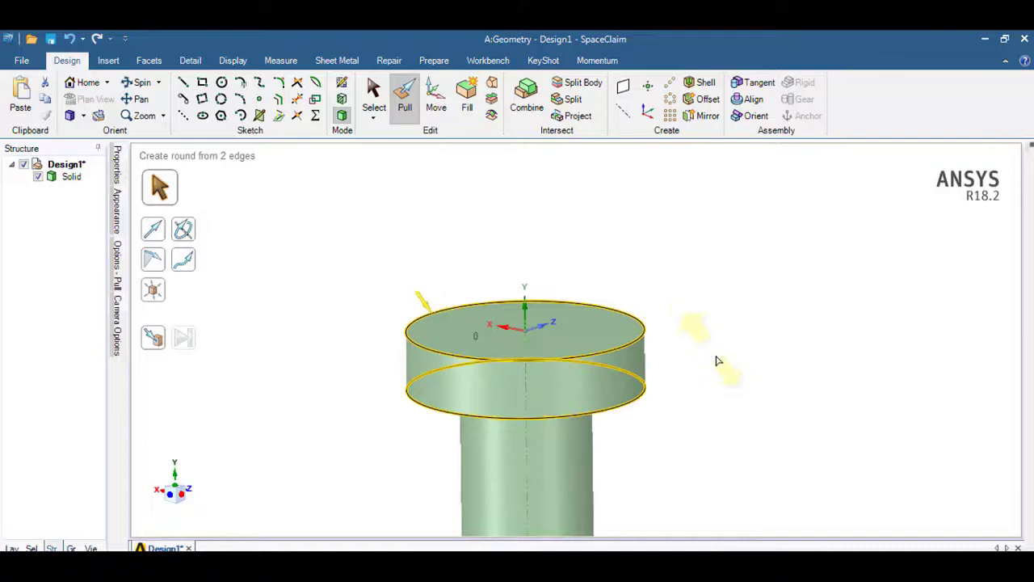
{"action": "left_click_drag", "start_coordinate": [719, 361], "coordinate": [746, 402]}
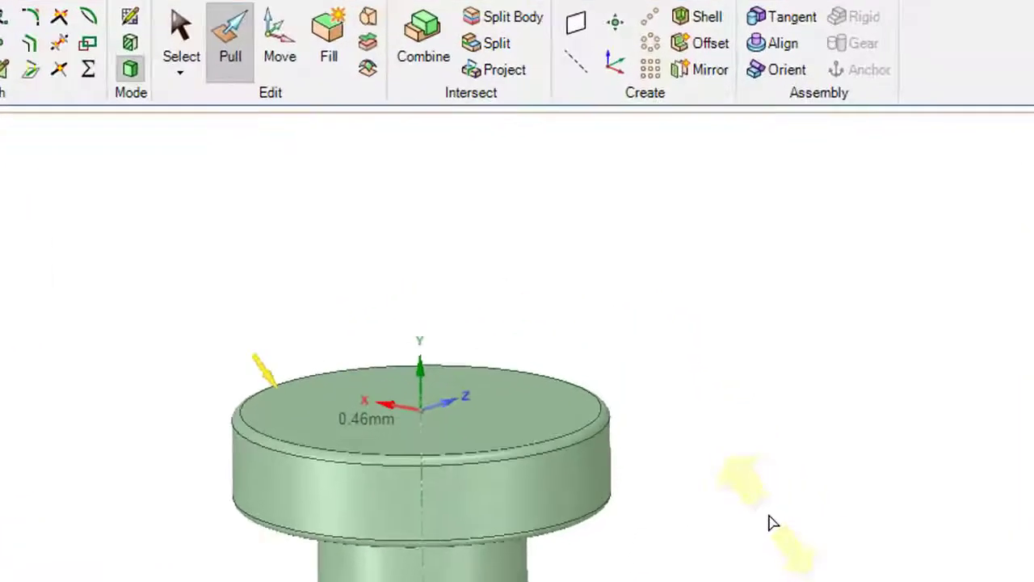
- Set the radius of both head rounds to 1 mm
{"action": "key", "text": "space"}
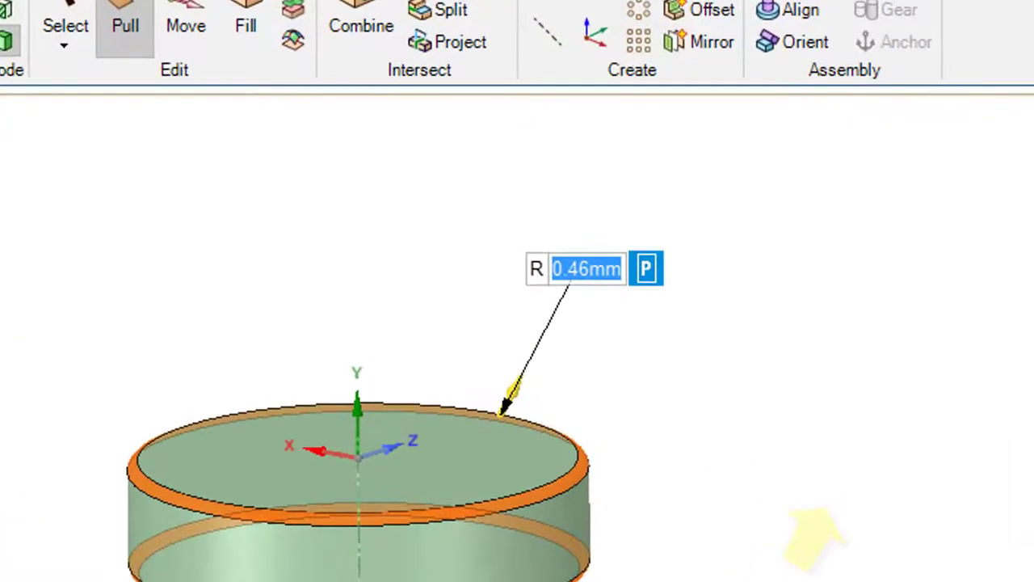
{"action": "type", "text": "1"}
{"action": "key", "text": "Return"}
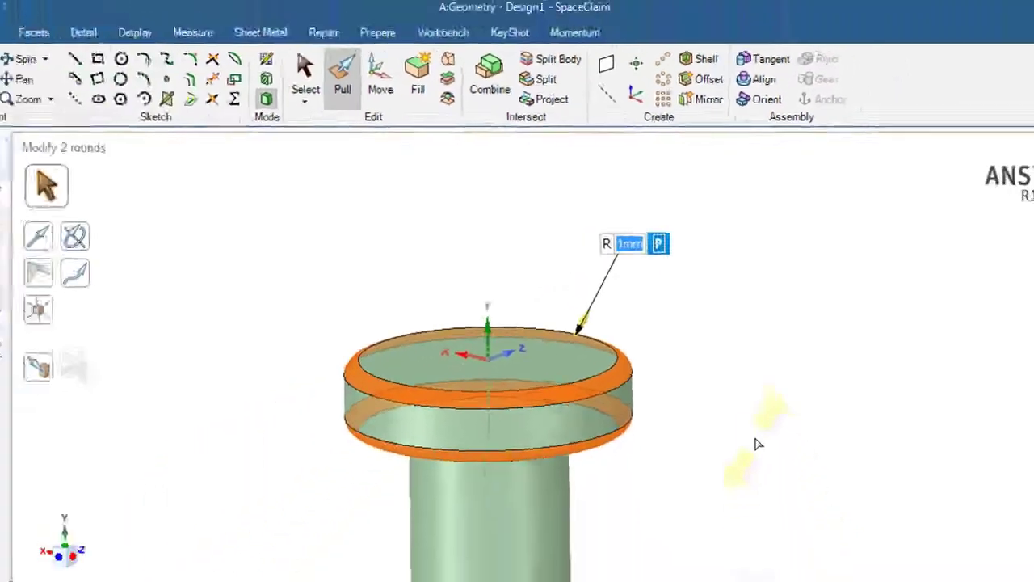
{"action": "left_click", "coordinate": [742, 381]}
- Start a sketch on the vertical YZ plane through the screw's axis and view the plane head-on
{"action": "middle_click_drag", "start_coordinate": [767, 381], "coordinate": [710, 333]}
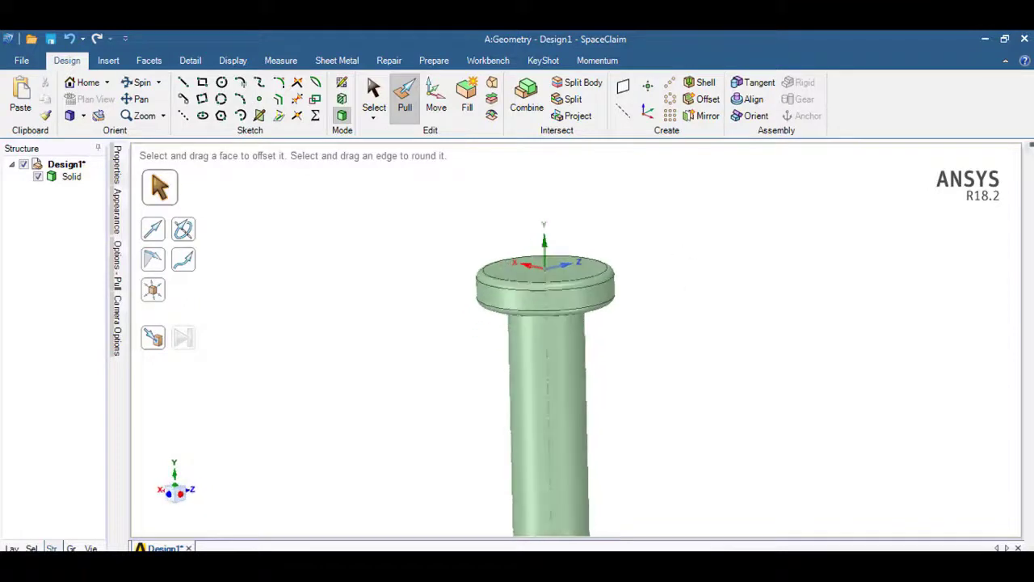
{"action": "key", "text": "s"}
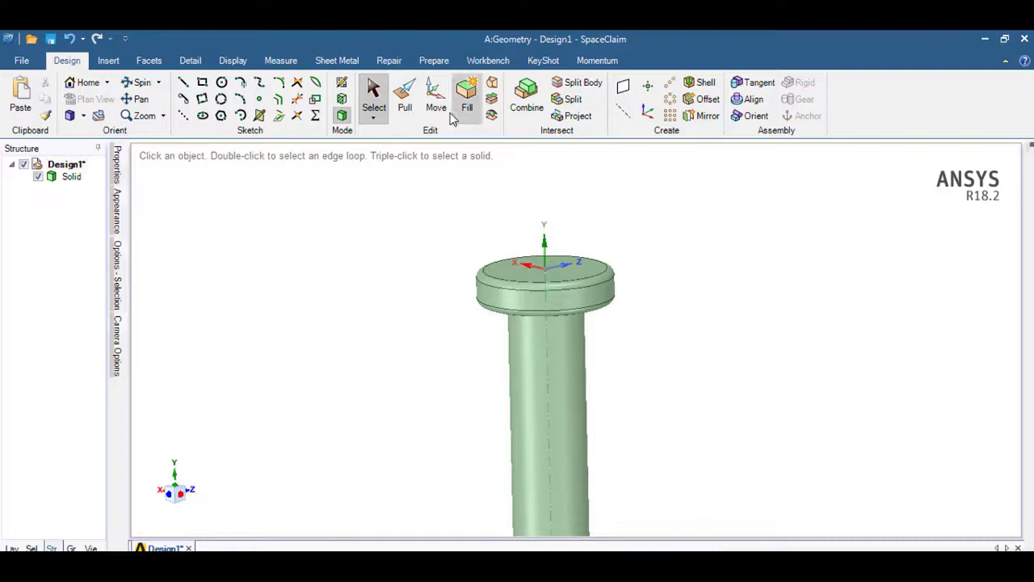
{"action": "mouse_move", "coordinate": [340, 86]}
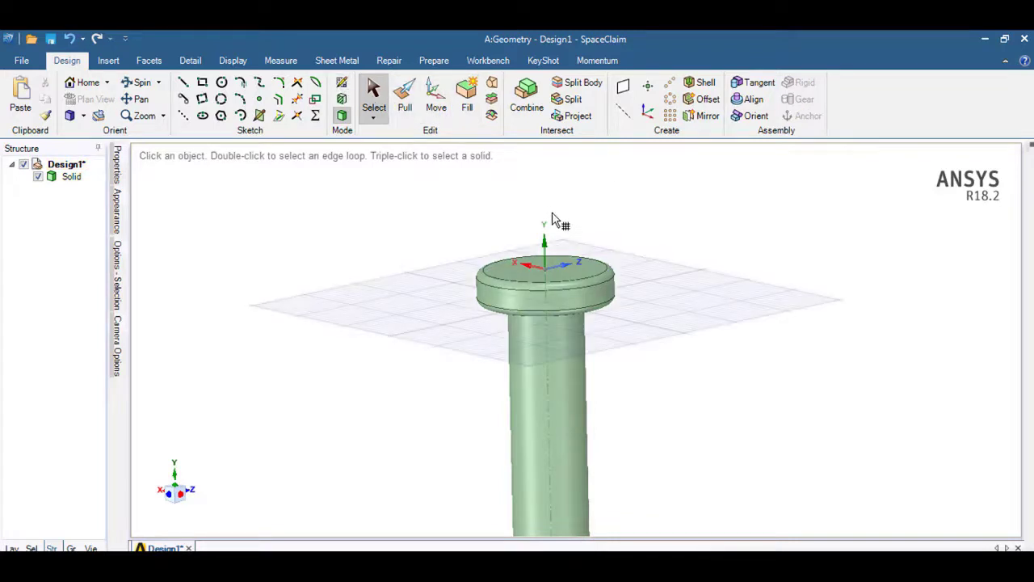
{"action": "left_click", "coordinate": [550, 243]}
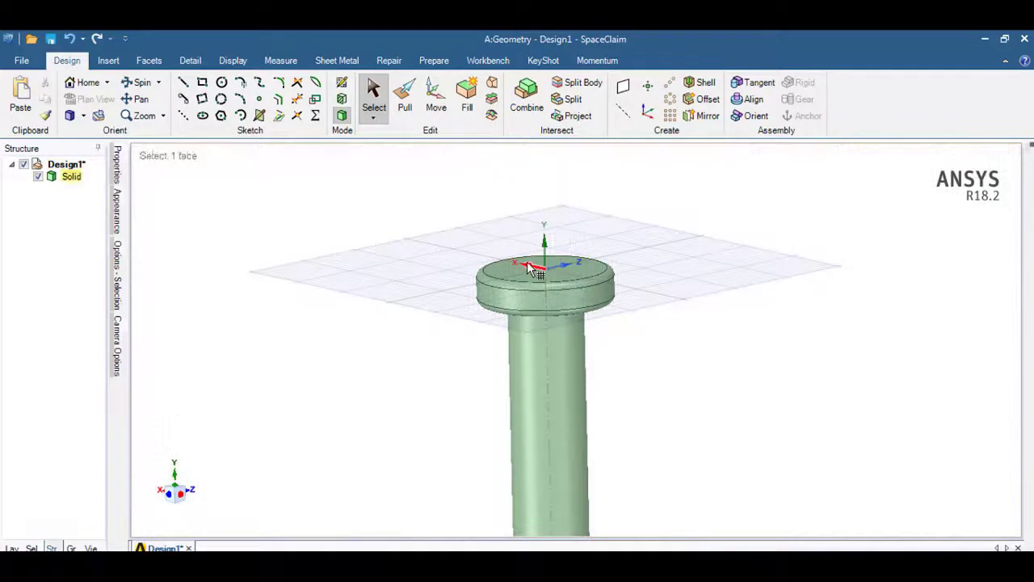
{"action": "key", "text": "k"}
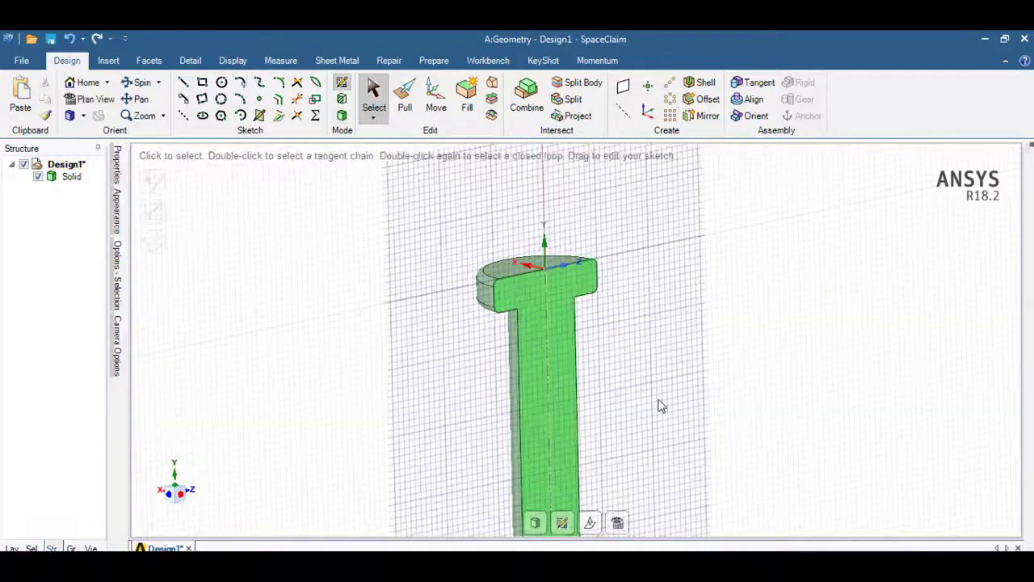
{"action": "left_click", "coordinate": [618, 522]}
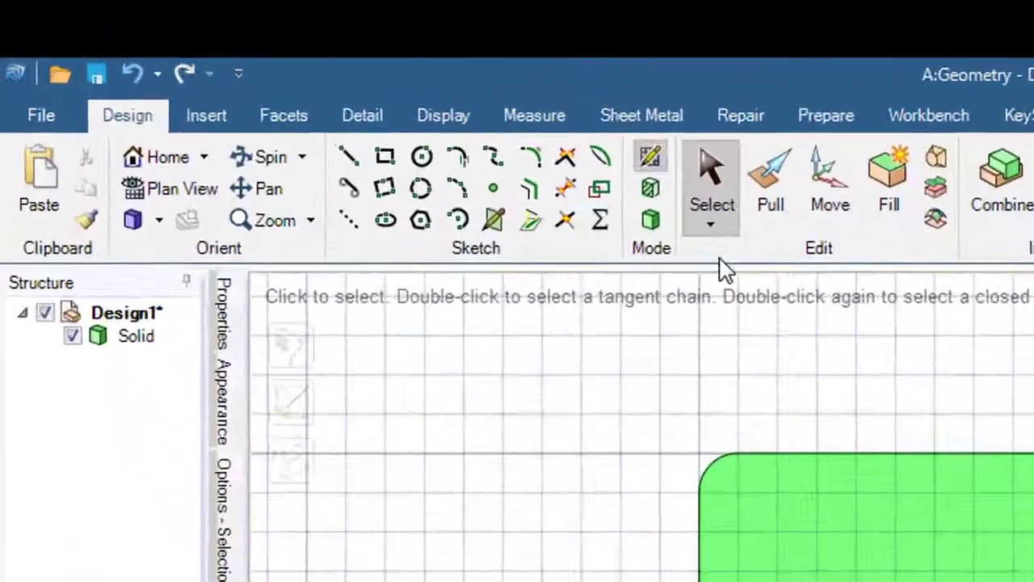
- Draw a centre-defined rectangle about 5.55 mm wide and 2.57 mm high at the origin on the head's top edge
{"action": "left_click", "coordinate": [396, 159]}
{"action": "mouse_move", "coordinate": [231, 492]}
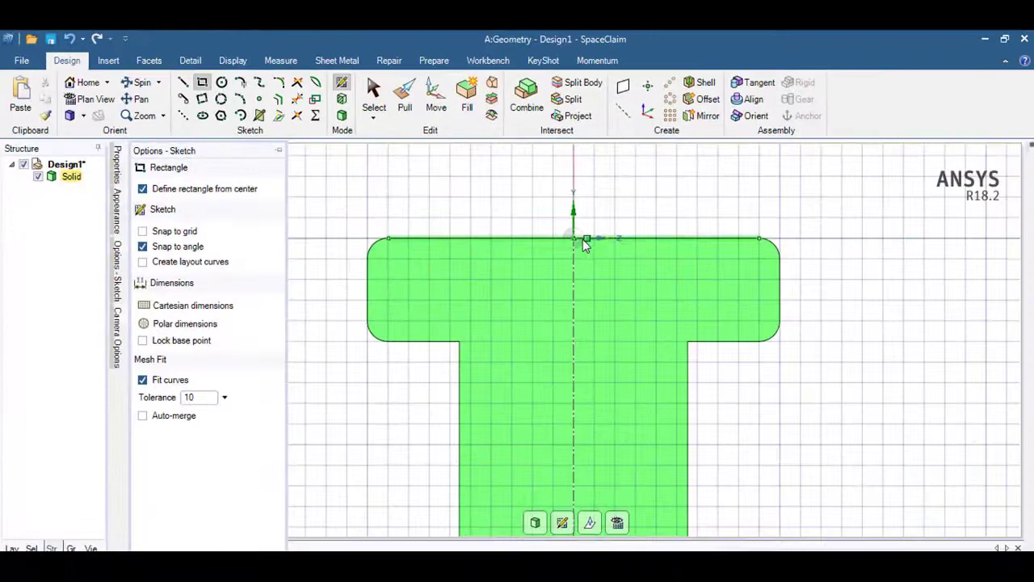
{"action": "left_click", "coordinate": [574, 239]}
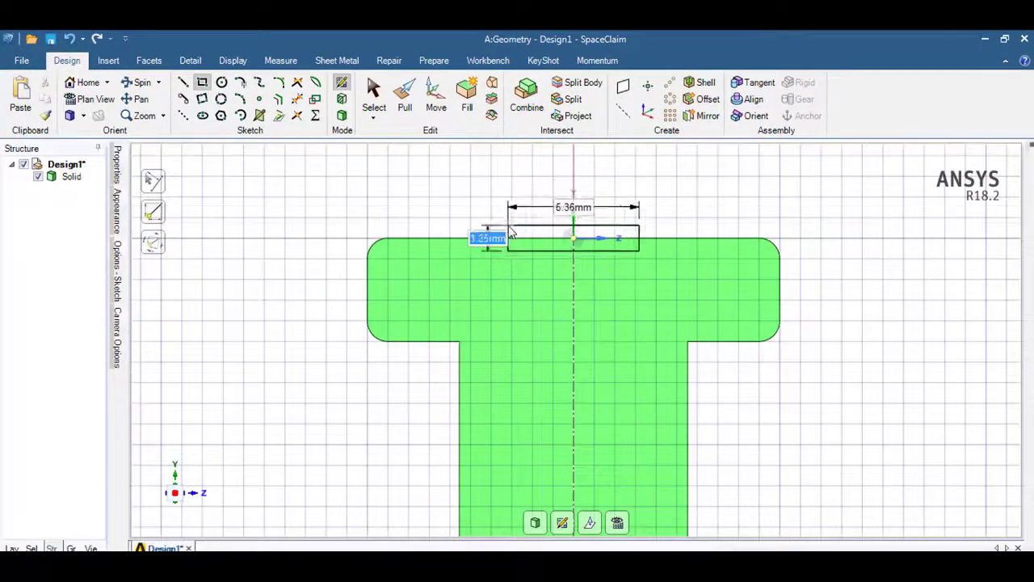
{"action": "left_click", "coordinate": [520, 219]}
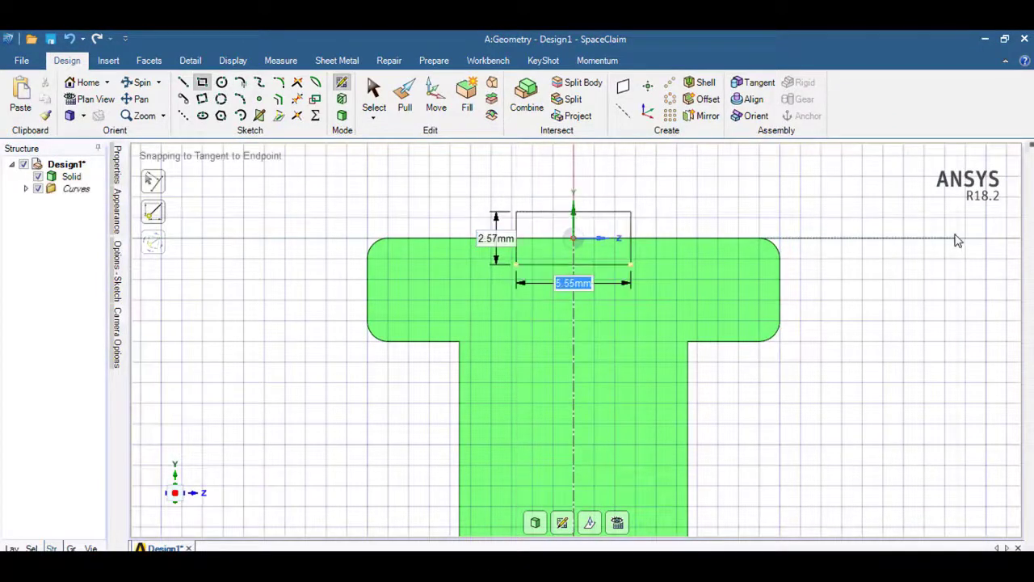
- Pull the rectangle's face to both sides with the Cut option to cut a slot across the full head
{"action": "middle_click_drag", "start_coordinate": [958, 237], "coordinate": [905, 247]}
{"action": "left_click", "coordinate": [340, 118]}
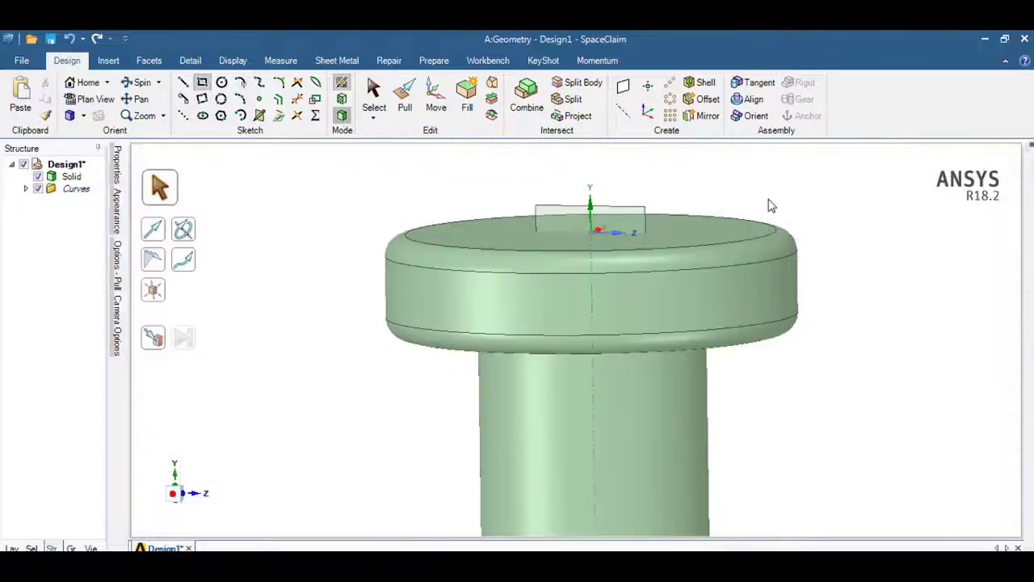
{"action": "left_click", "coordinate": [623, 257]}
{"action": "left_click", "coordinate": [730, 194]}
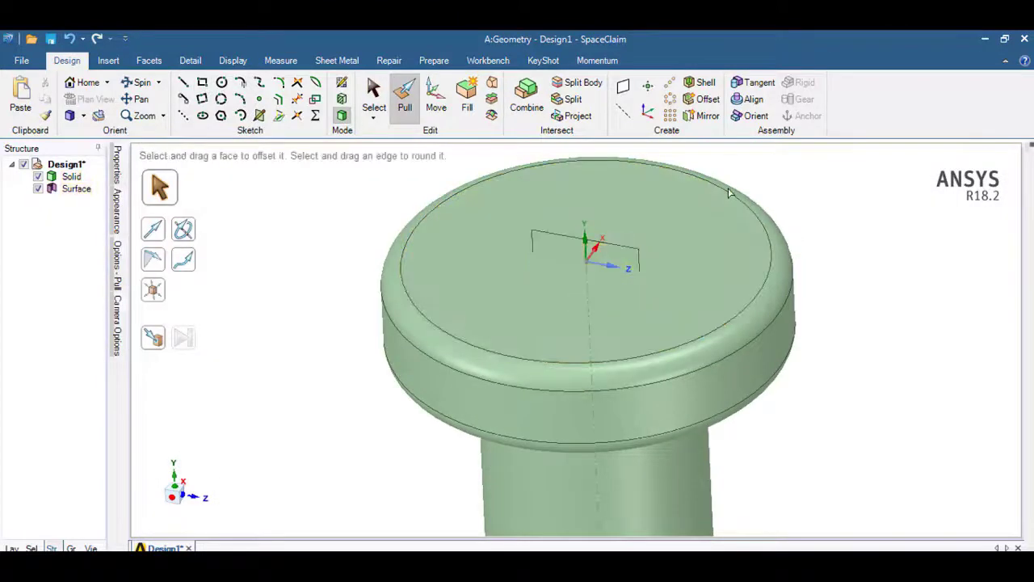
{"action": "left_click", "coordinate": [622, 260]}
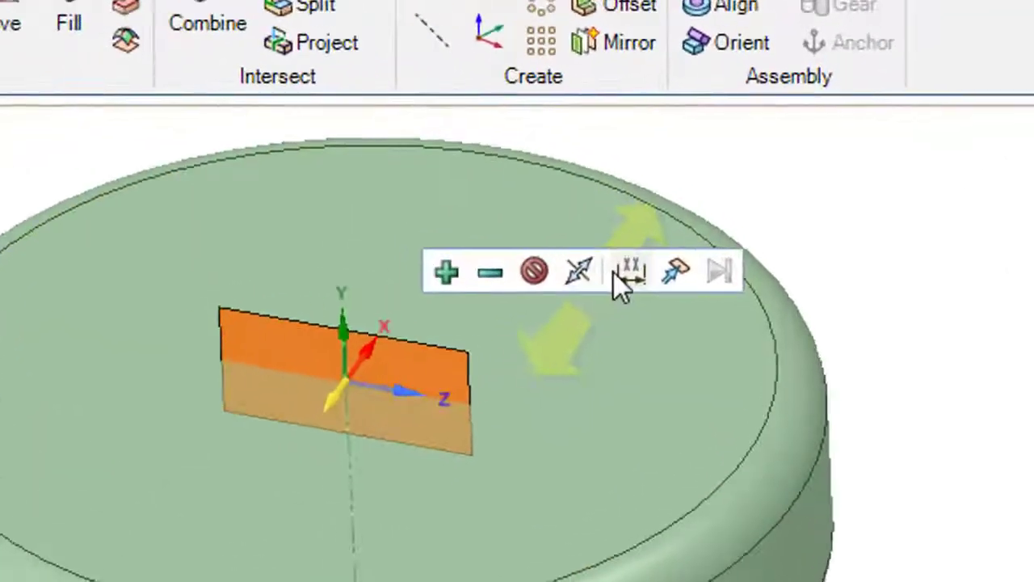
{"action": "left_click", "coordinate": [565, 284]}
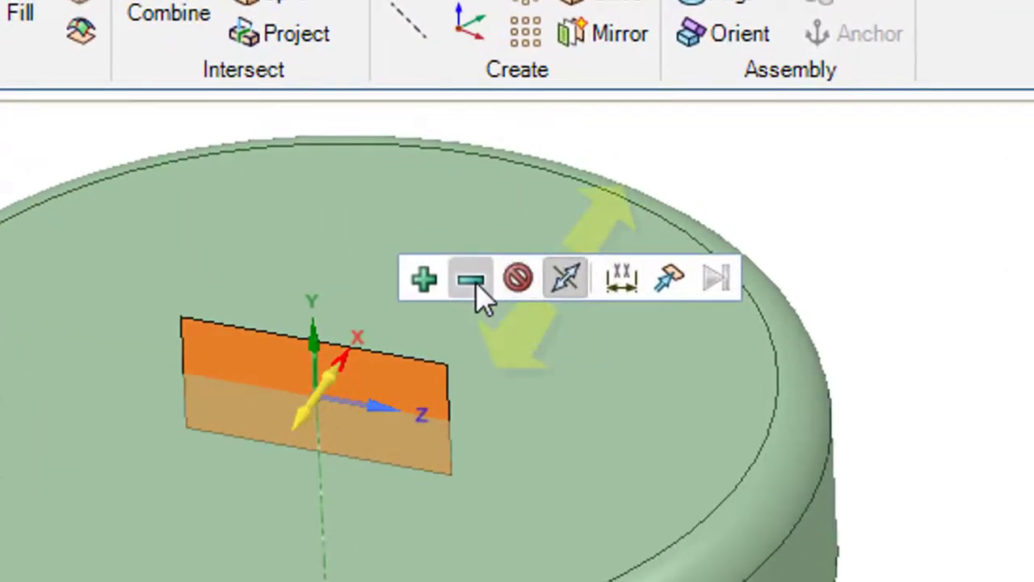
{"action": "left_click", "coordinate": [475, 281]}
{"action": "left_click_drag", "start_coordinate": [819, 390], "coordinate": [921, 291]}
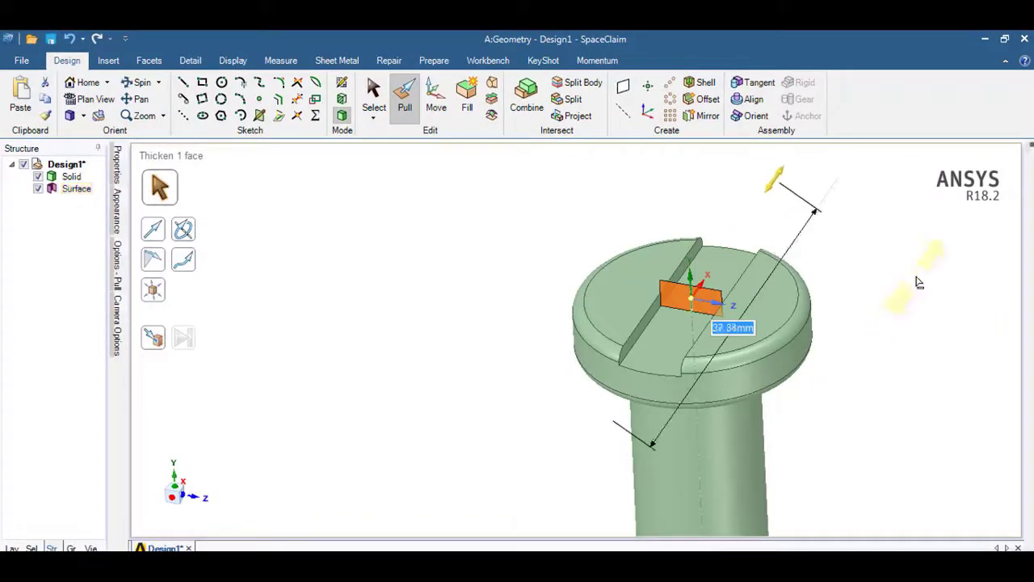
- Start a sketch on the vertical YZ plane through the screw's axis and view the shank's lower end head-on
{"action": "middle_click_drag", "start_coordinate": [923, 307], "coordinate": [811, 276]}
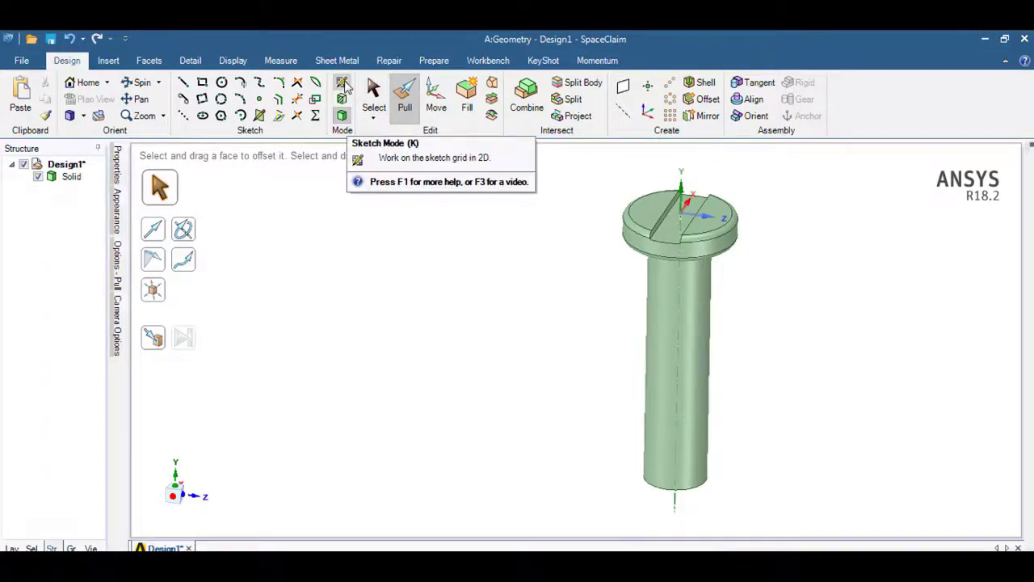
{"action": "left_click", "coordinate": [342, 85]}
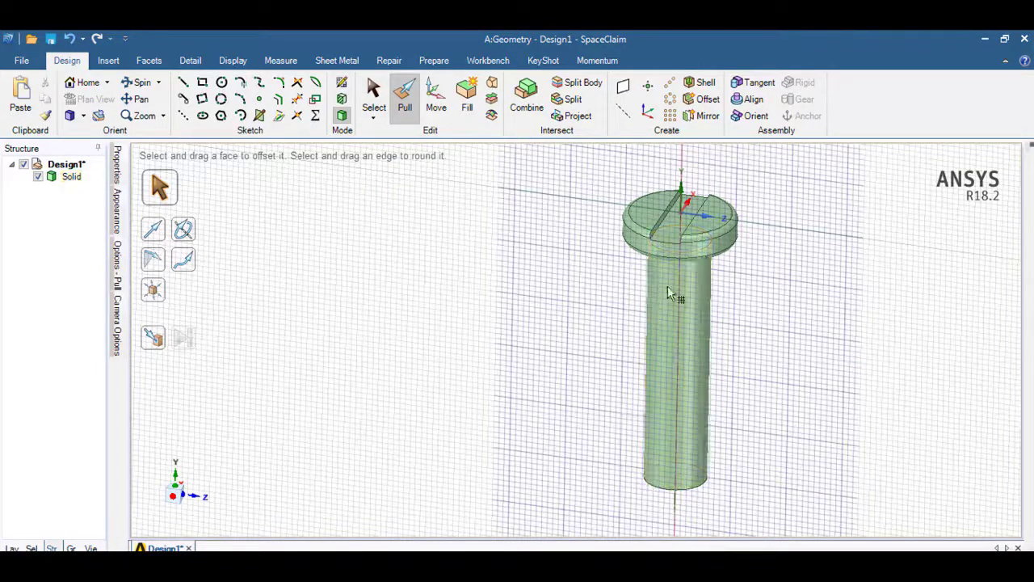
{"action": "key", "text": "k"}
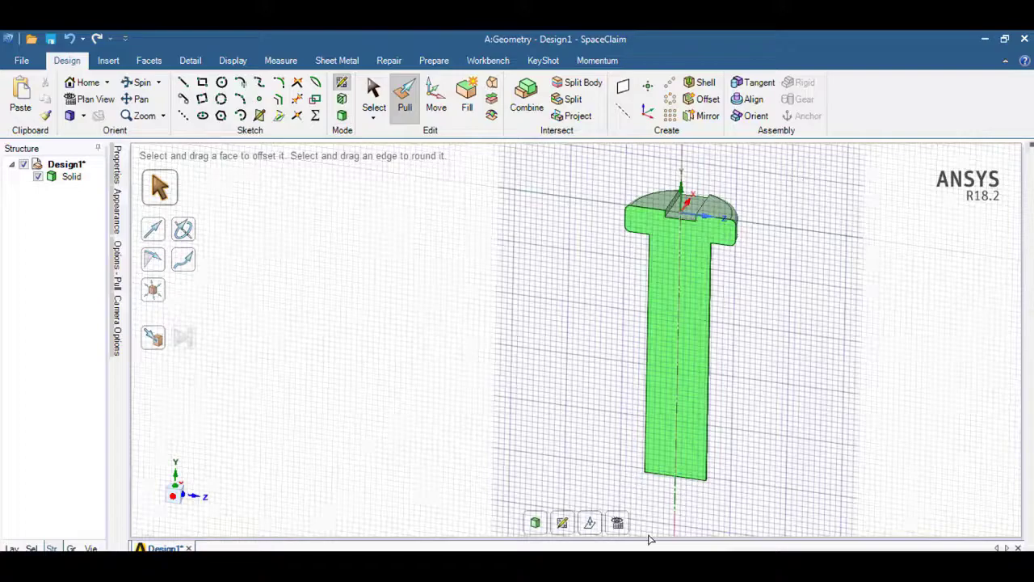
{"action": "left_click", "coordinate": [619, 523]}
{"action": "scroll", "coordinate": [727, 509], "scroll_direction": "up", "scroll_amount": 5}
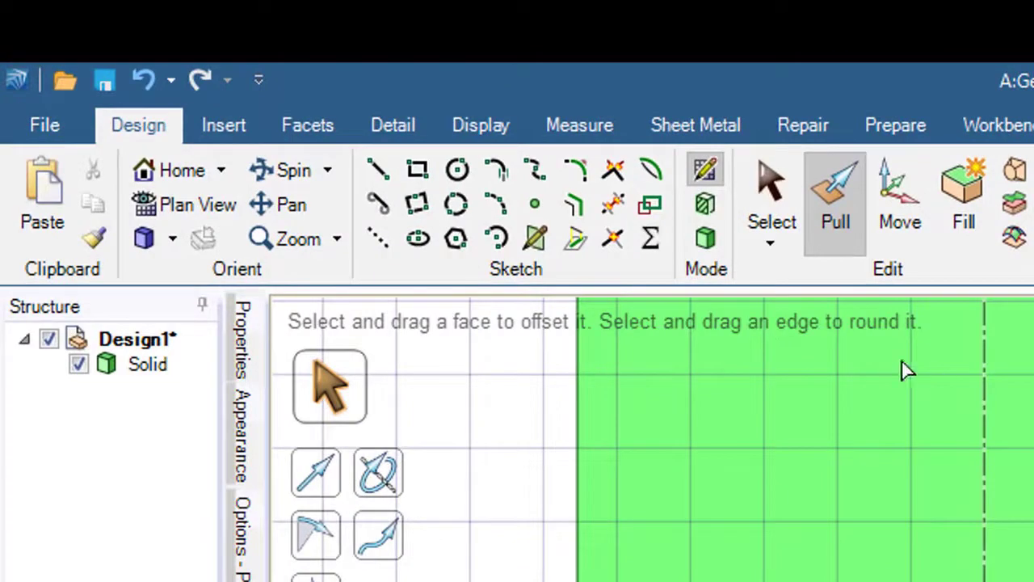
- Draw a closed triangular thread profile with sides about 1.14 mm on the shank's side edge near its lower end and return to 3D mode
{"action": "left_click", "coordinate": [373, 170]}
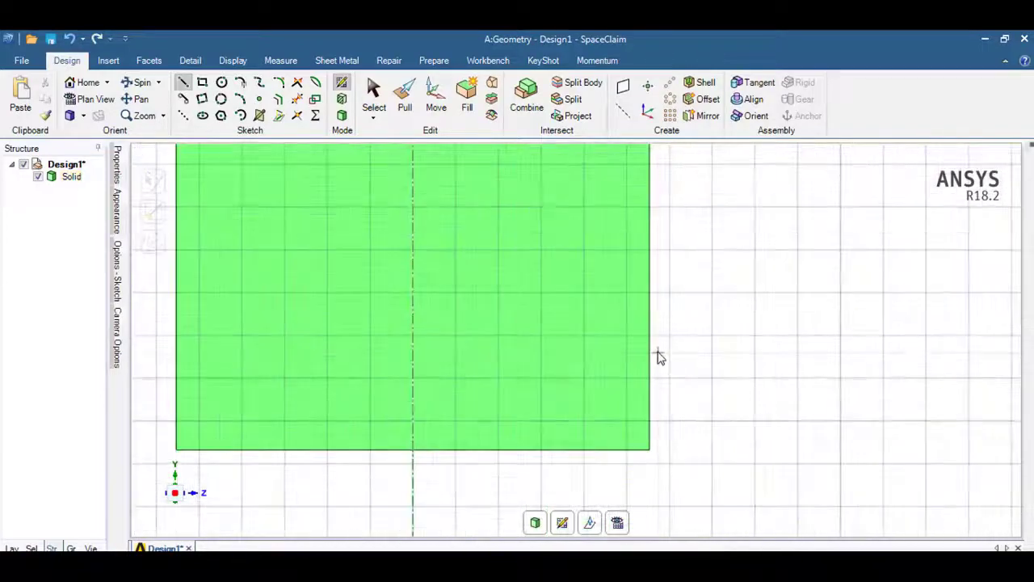
{"action": "left_click", "coordinate": [649, 376]}
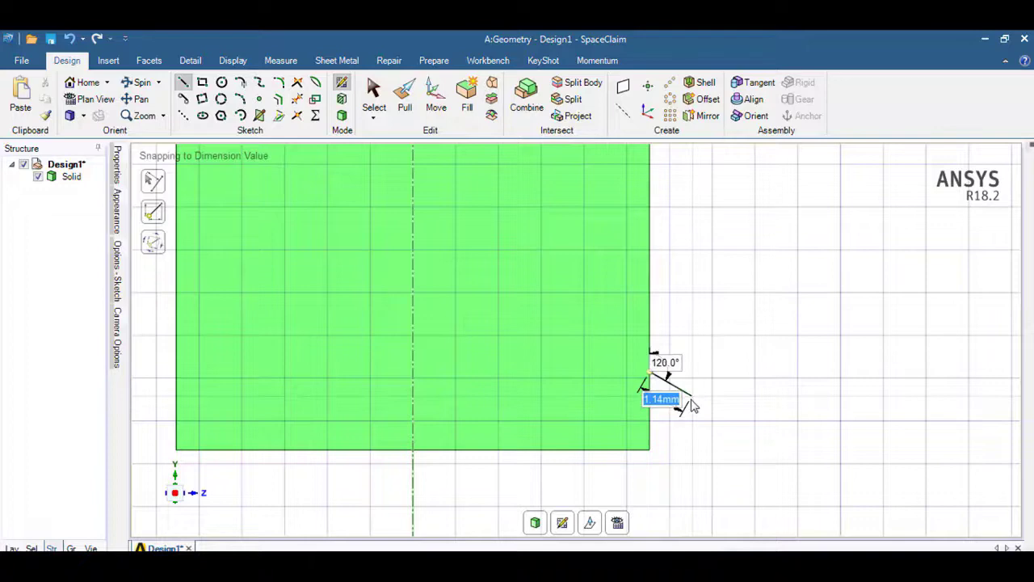
{"action": "left_click", "coordinate": [693, 397]}
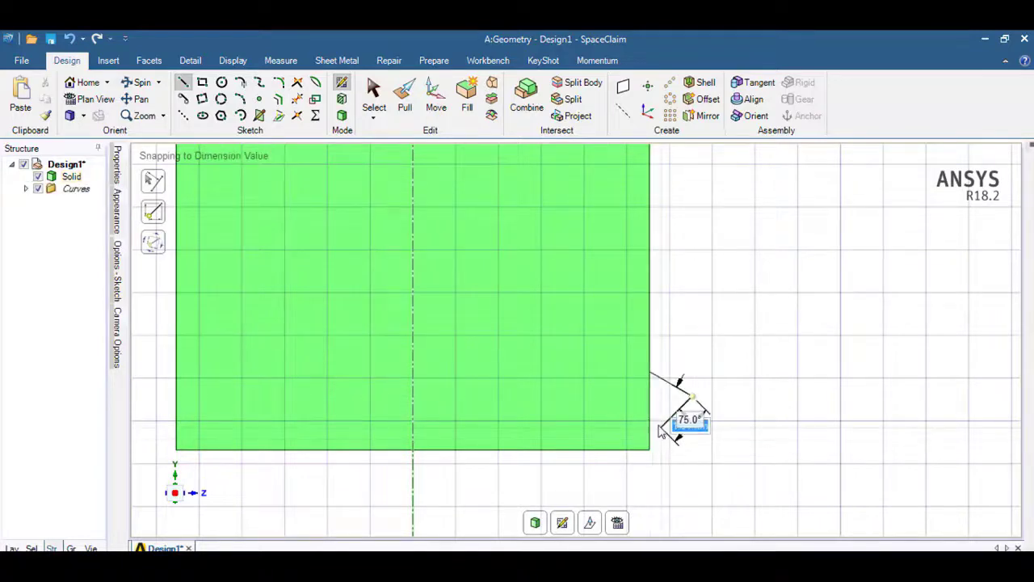
{"action": "left_click", "coordinate": [652, 422]}
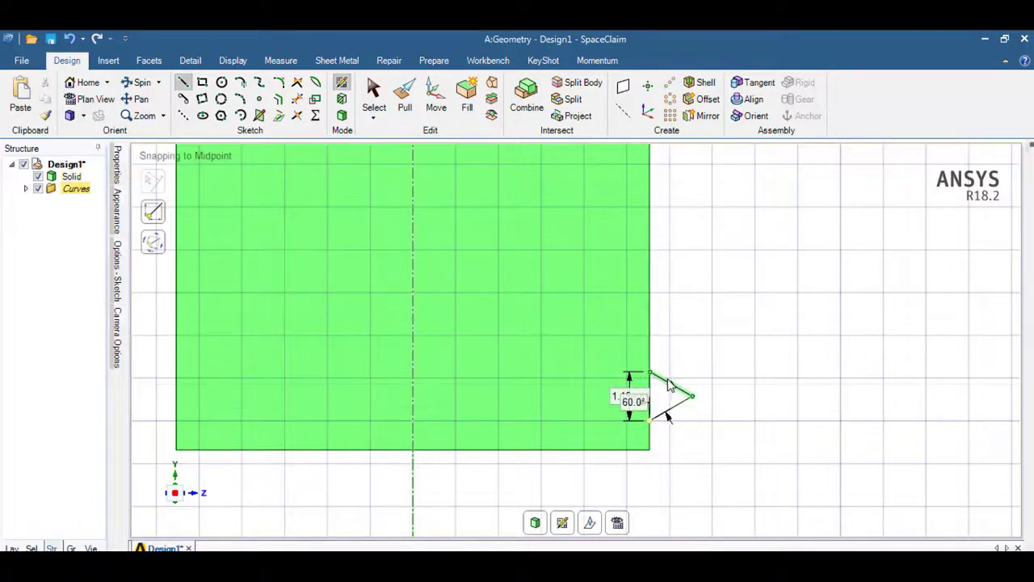
{"action": "left_click", "coordinate": [342, 117]}
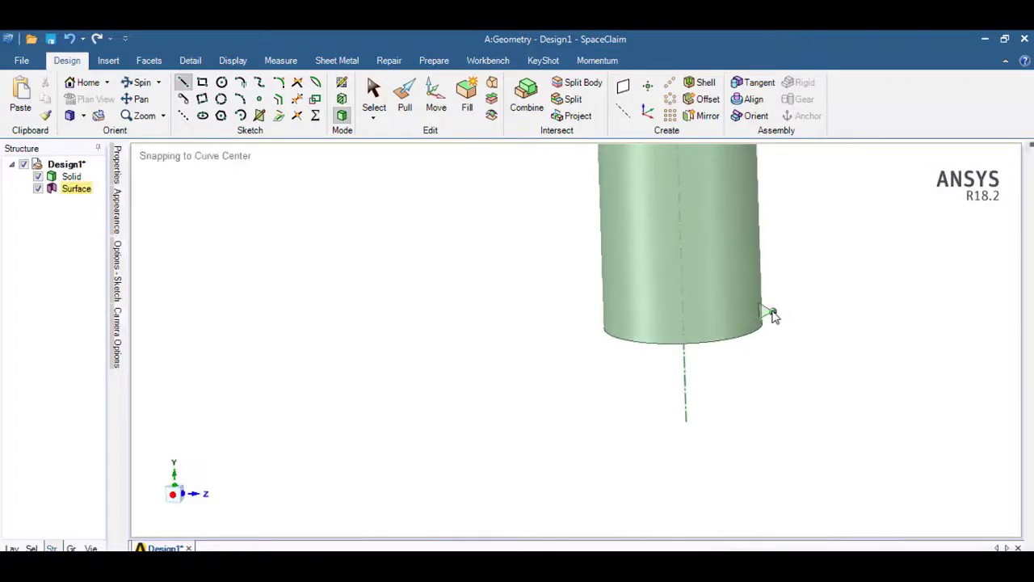
- Set up a revolve pull of the triangular face around the shank's axis with the Revolve helix option enabled
{"action": "scroll", "coordinate": [789, 323], "scroll_direction": "up", "scroll_amount": 5}
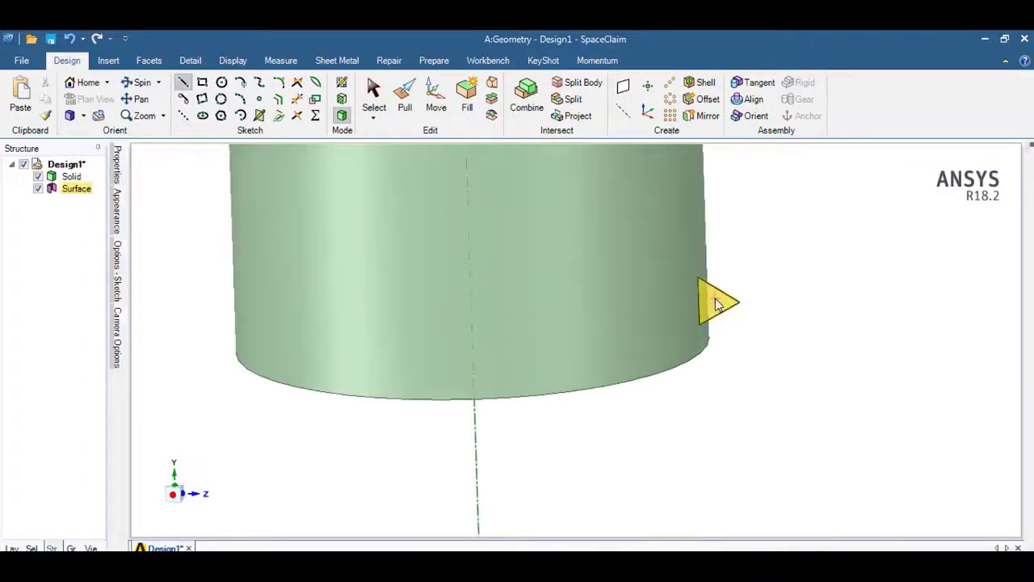
{"action": "scroll", "coordinate": [752, 316], "scroll_direction": "down", "scroll_amount": 4}
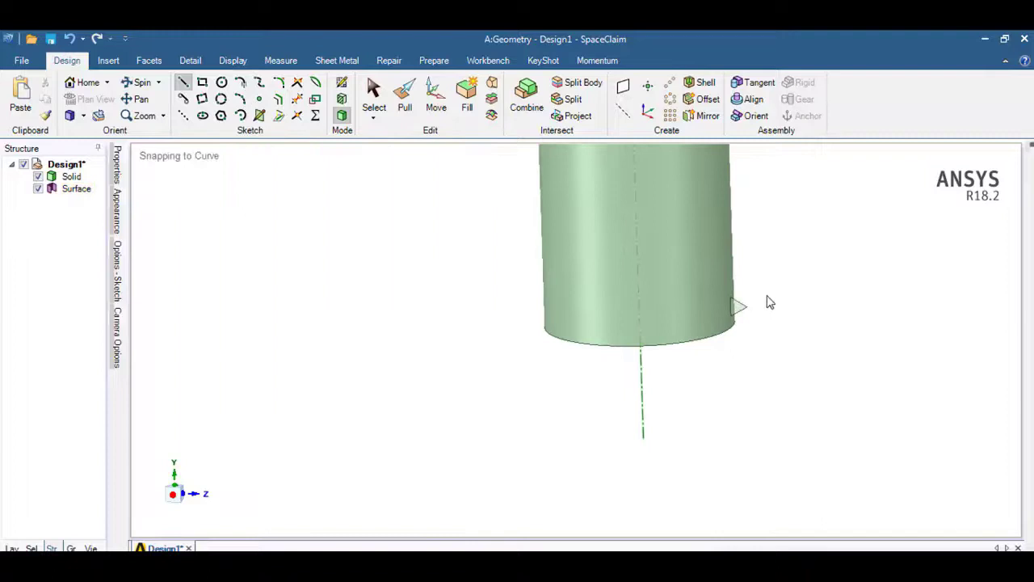
{"action": "scroll", "coordinate": [743, 315], "scroll_direction": "up", "scroll_amount": 5}
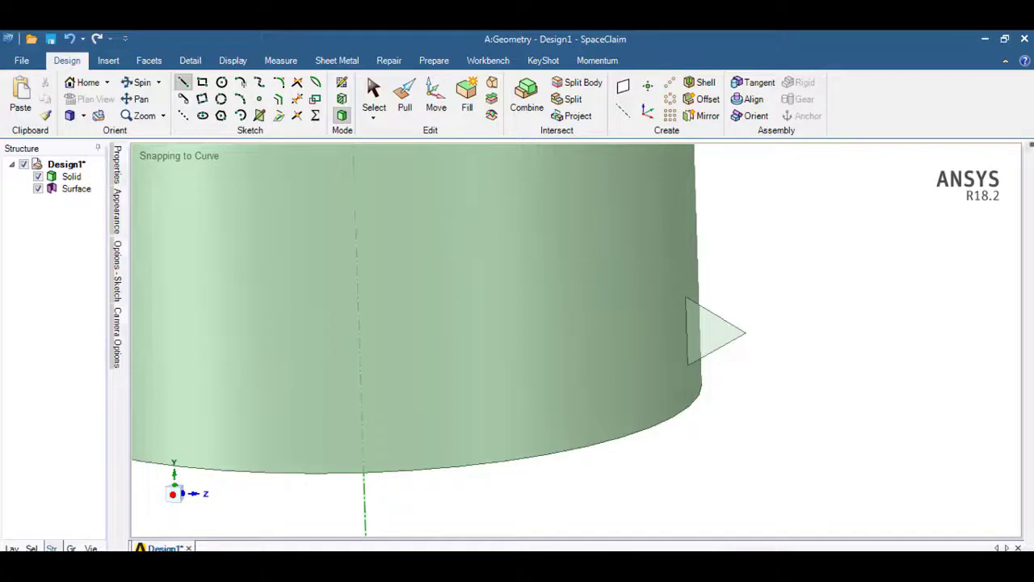
{"action": "key", "text": "s"}
{"action": "left_click", "coordinate": [715, 331]}
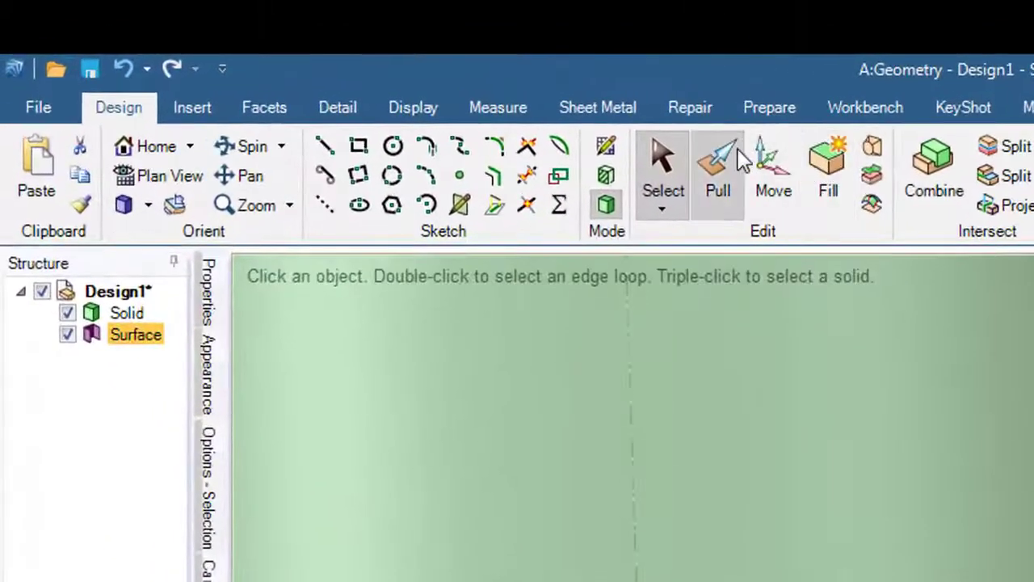
{"action": "left_click", "coordinate": [718, 170]}
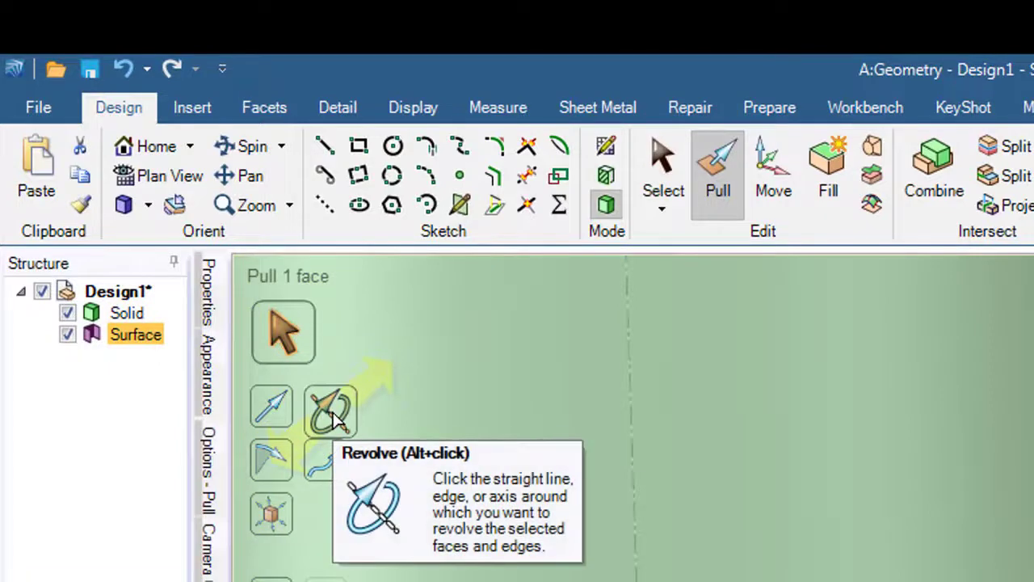
{"action": "left_click", "coordinate": [335, 419]}
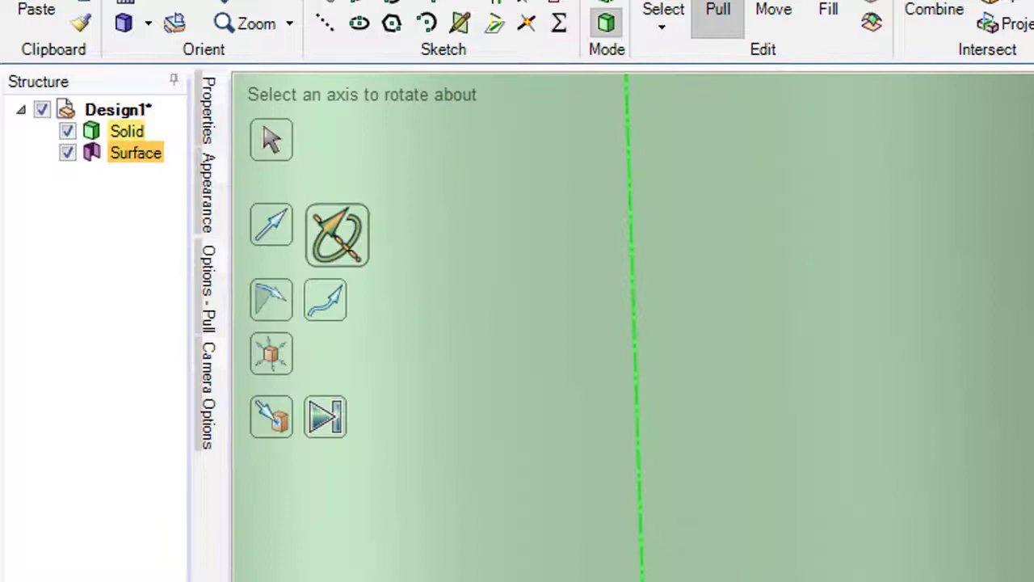
{"action": "left_click", "coordinate": [634, 323]}
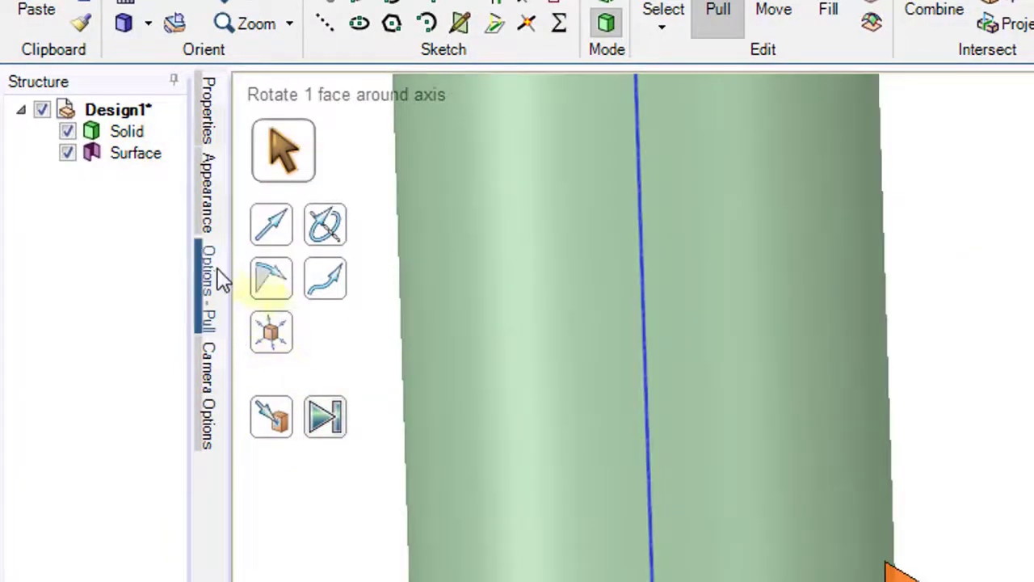
{"action": "mouse_move", "coordinate": [214, 270]}
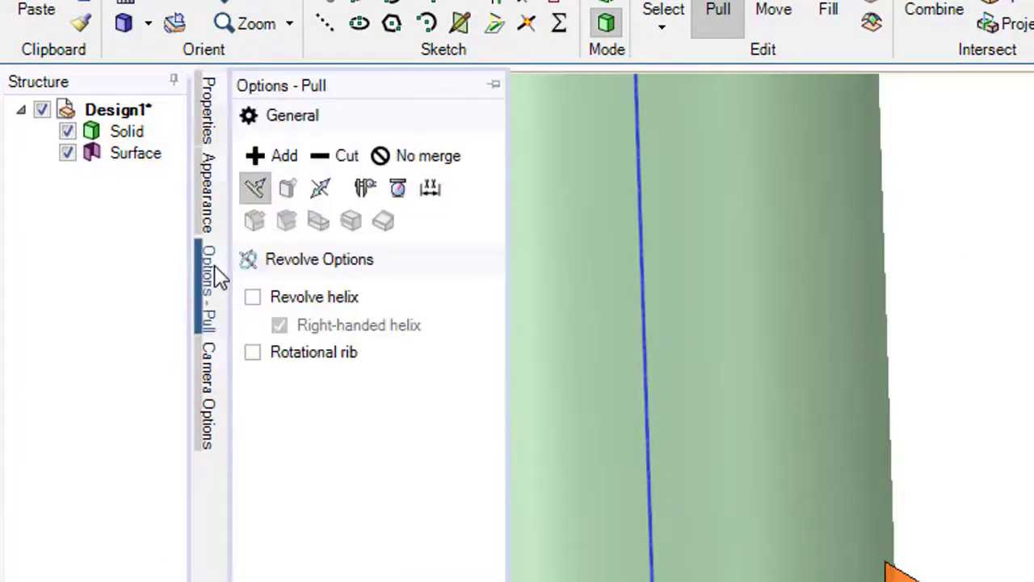
{"action": "left_click", "coordinate": [257, 308]}
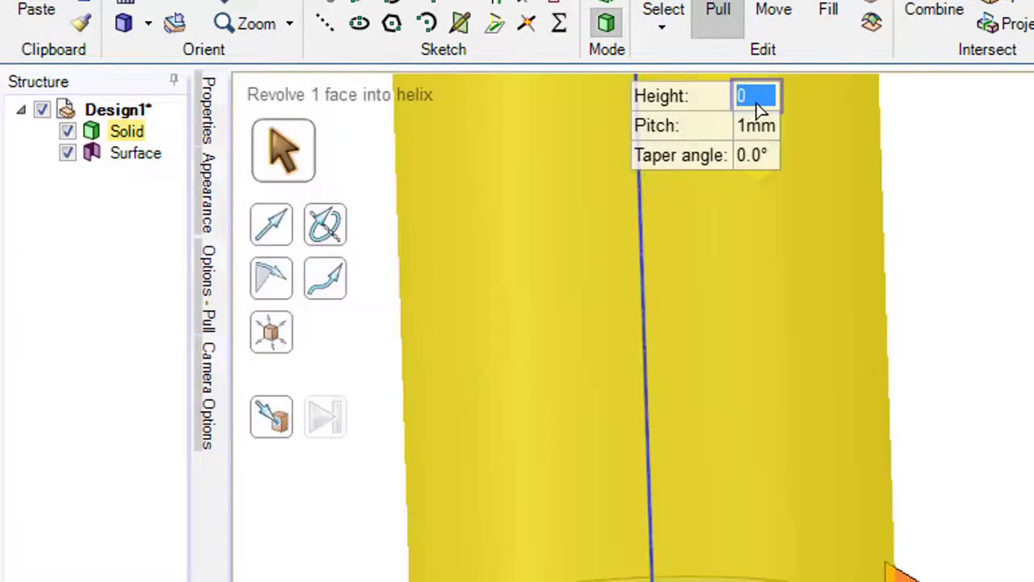
- Pull the triangular profile with No merge into a 1 mm pitch helix running up the shank and past the head
{"action": "scroll", "coordinate": [1010, 162], "scroll_direction": "down", "scroll_amount": 3}
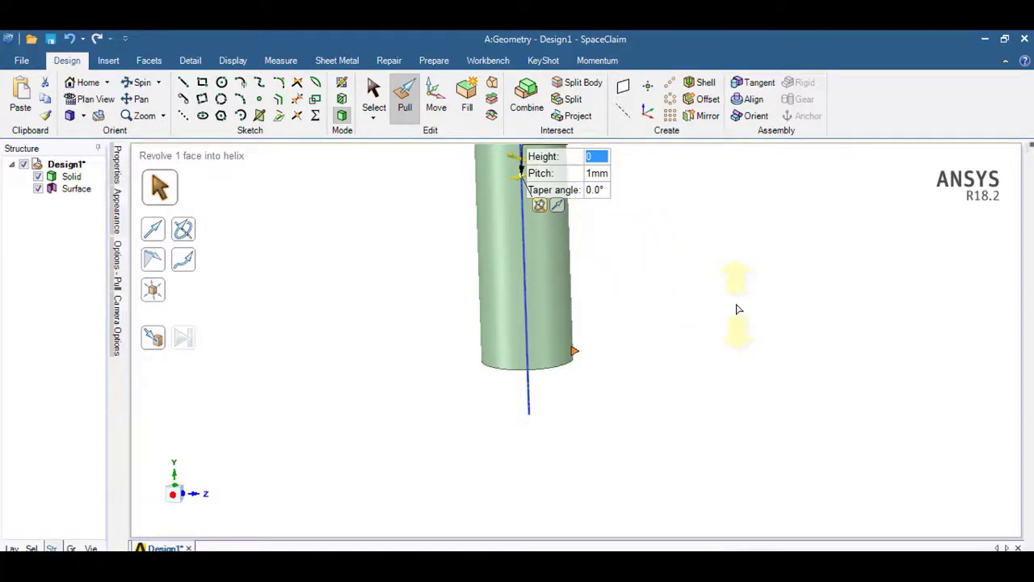
{"action": "right_click", "coordinate": [737, 309]}
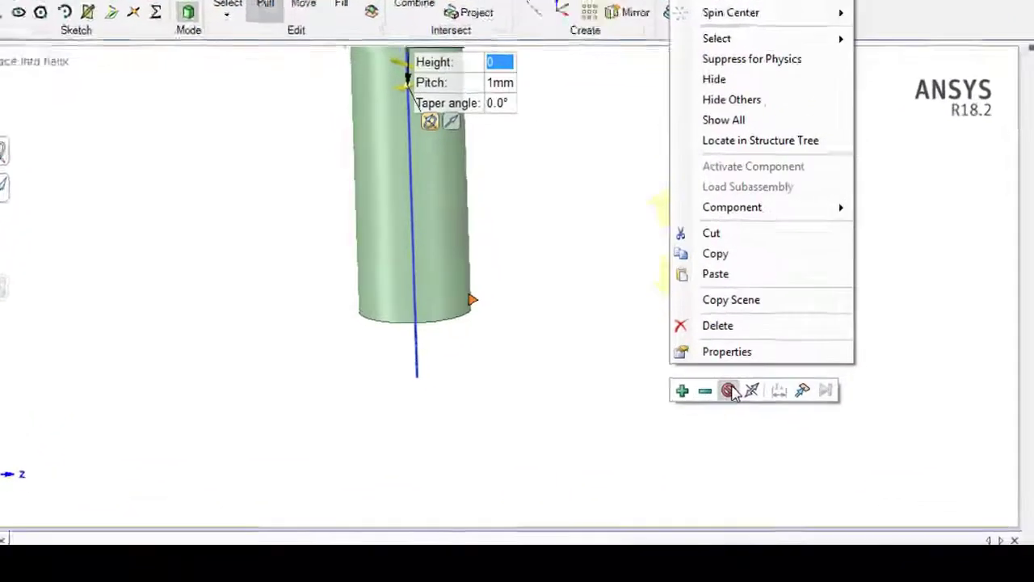
{"action": "left_click", "coordinate": [553, 278]}
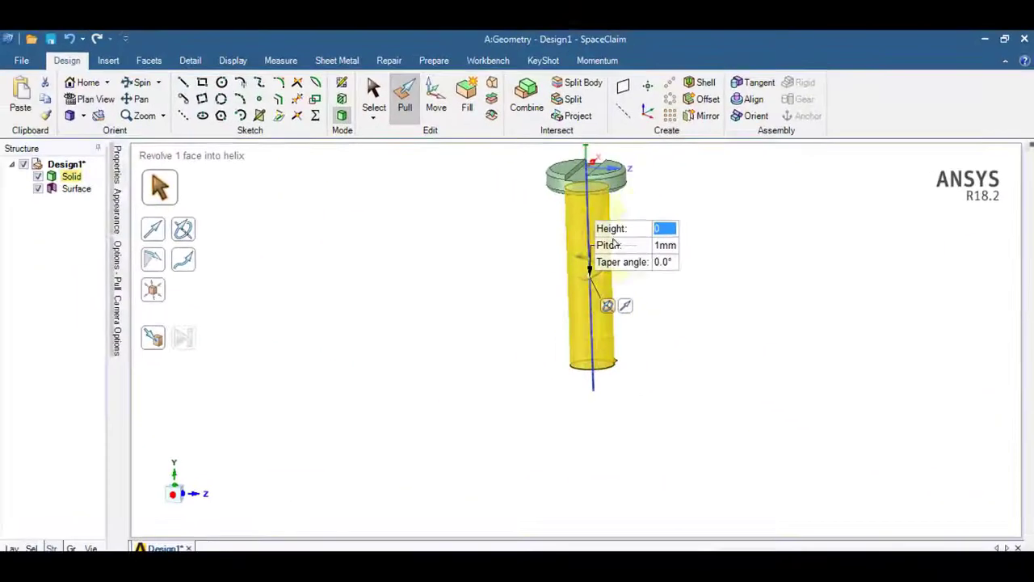
{"action": "mouse_move", "coordinate": [665, 354]}
{"action": "middle_mouse_down"}
{"action": "mouse_move", "coordinate": [653, 323]}
{"action": "mouse_move", "coordinate": [647, 365]}
{"action": "middle_mouse_up"}
{"action": "left_click_drag", "start_coordinate": [676, 395], "coordinate": [648, 168]}
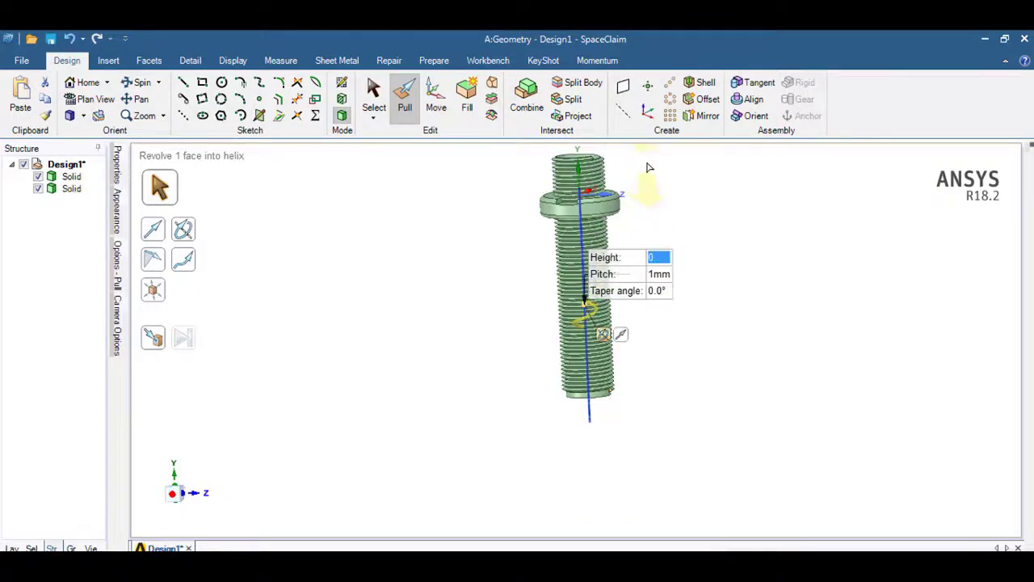
{"action": "key", "text": "Escape"}
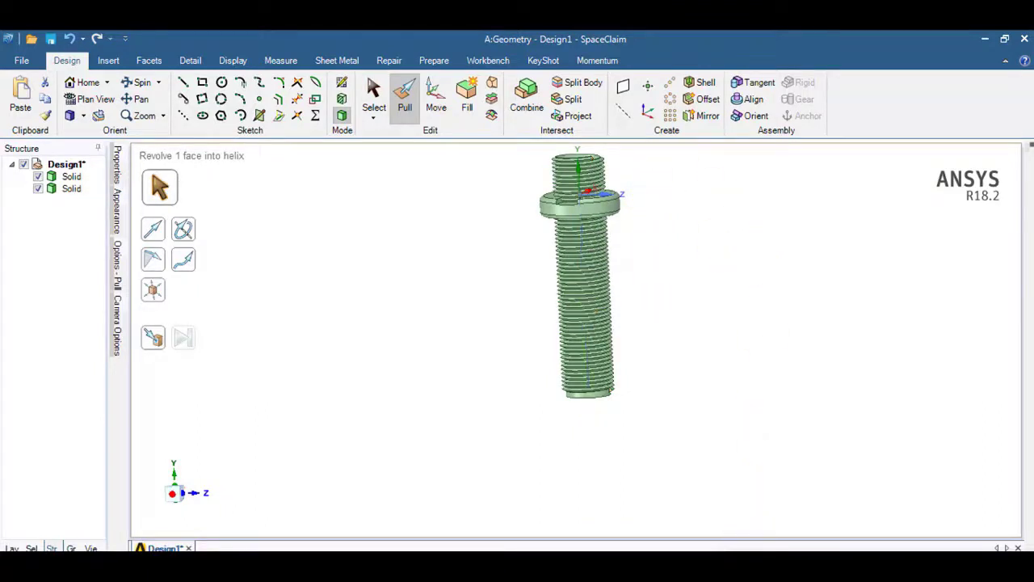
- Split the helical thread body with the underside face of the head and remove the portion above it
{"action": "key", "text": "s"}
{"action": "middle_click_drag", "start_coordinate": [711, 237], "coordinate": [558, 263]}
{"action": "scroll", "coordinate": [556, 256], "scroll_direction": "up", "scroll_amount": 5}
{"action": "scroll", "coordinate": [479, 273], "scroll_direction": "down", "scroll_amount": 4}
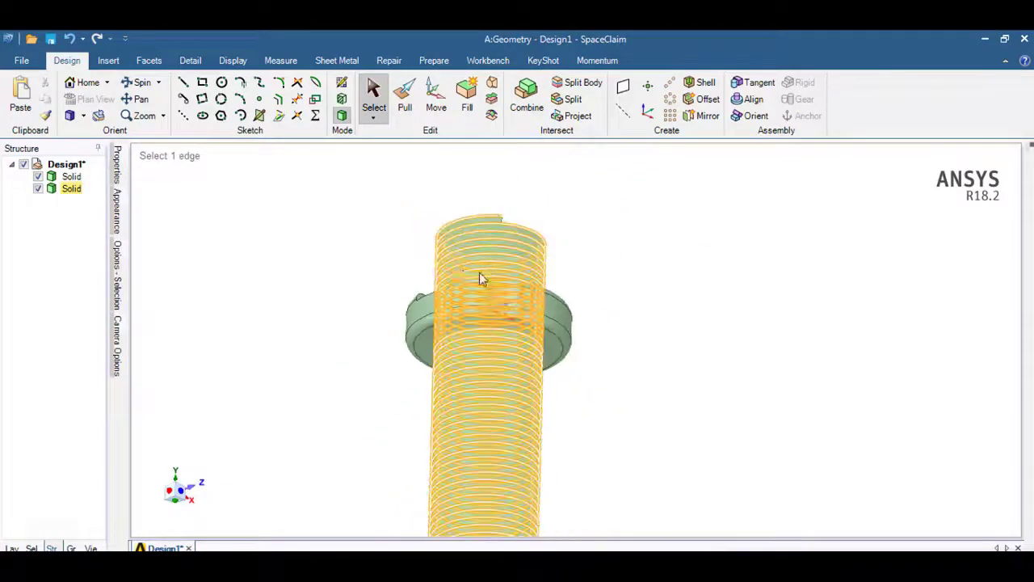
{"action": "middle_click_drag", "start_coordinate": [564, 352], "coordinate": [556, 313]}
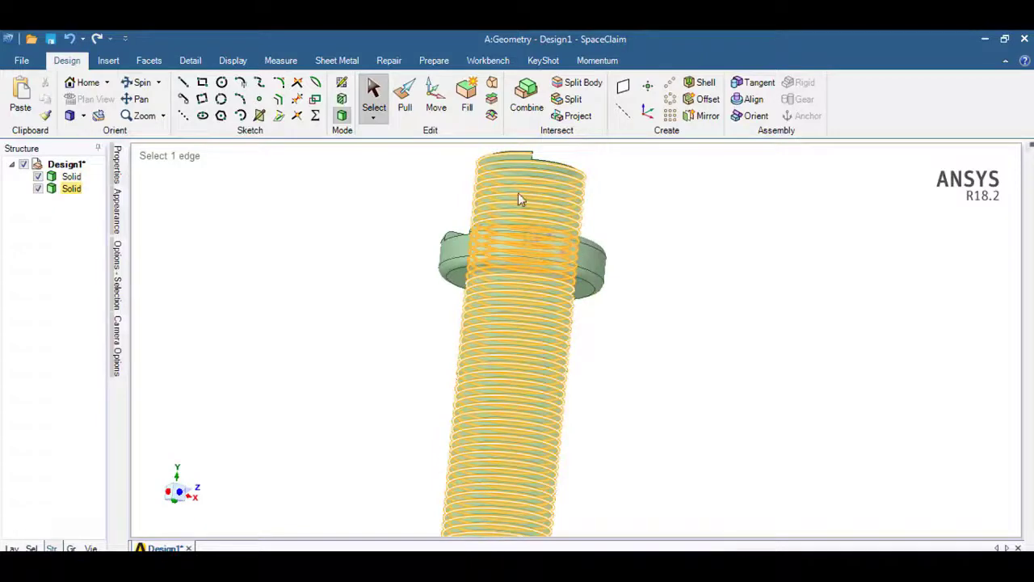
{"action": "left_click", "coordinate": [593, 296]}
{"action": "scroll", "coordinate": [587, 287], "scroll_direction": "up", "scroll_amount": 4}
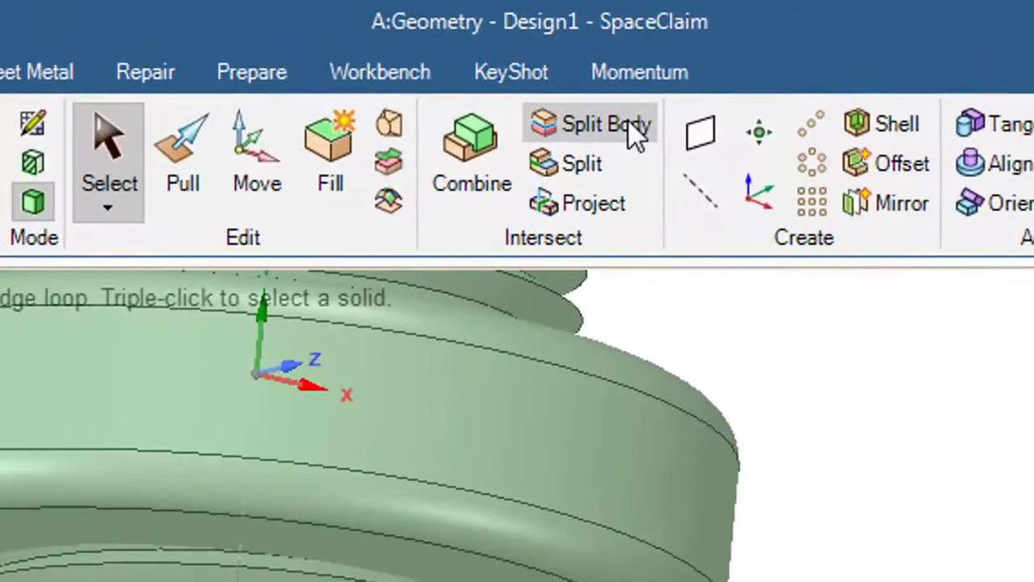
{"action": "left_click", "coordinate": [597, 84]}
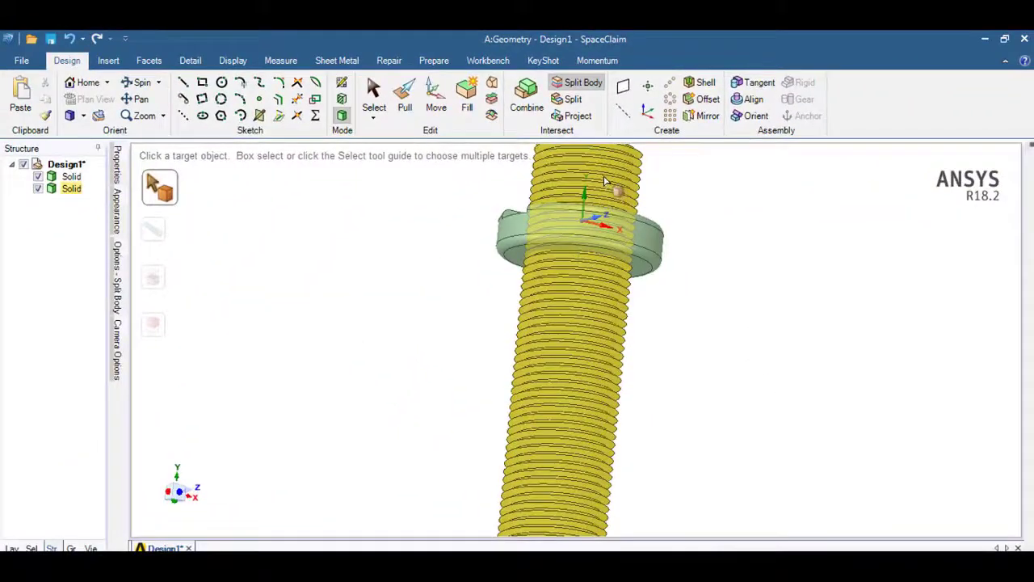
{"action": "left_click", "coordinate": [604, 181]}
{"action": "middle_click_drag", "start_coordinate": [609, 178], "coordinate": [653, 284]}
{"action": "scroll", "coordinate": [624, 250], "scroll_direction": "up", "scroll_amount": 3}
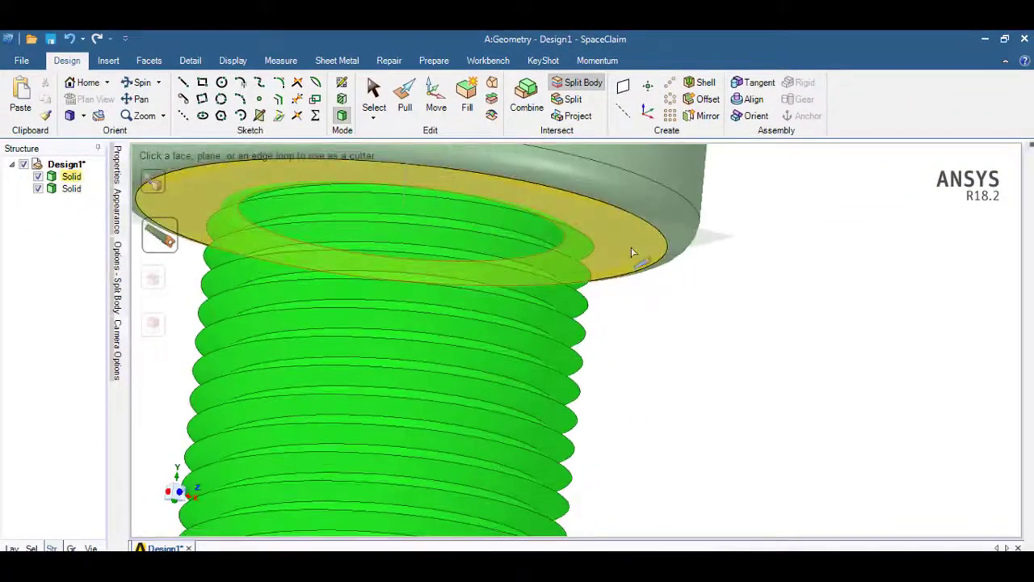
{"action": "left_click", "coordinate": [624, 254]}
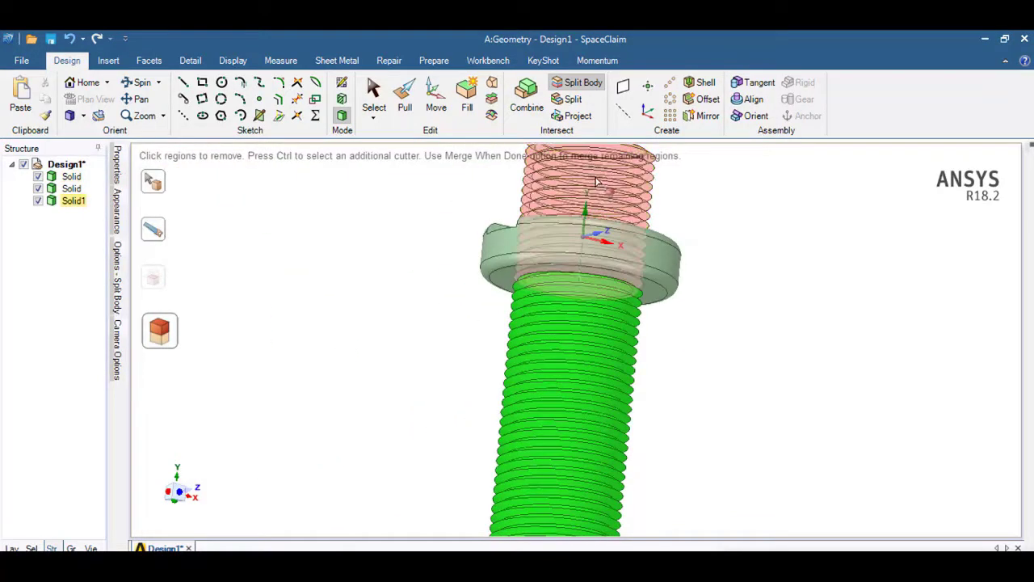
{"action": "left_click", "coordinate": [596, 181]}
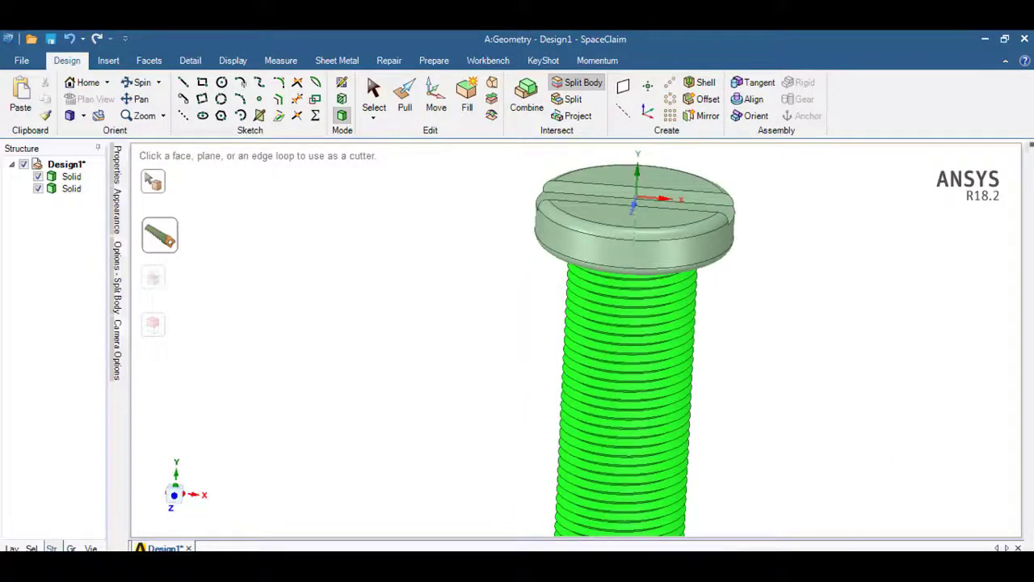
{"action": "key", "text": "Escape"}
- Examine the trimmed thread, the slotted head and the shank end from several angles
{"action": "scroll", "coordinate": [894, 321], "scroll_direction": "down", "scroll_amount": 3}
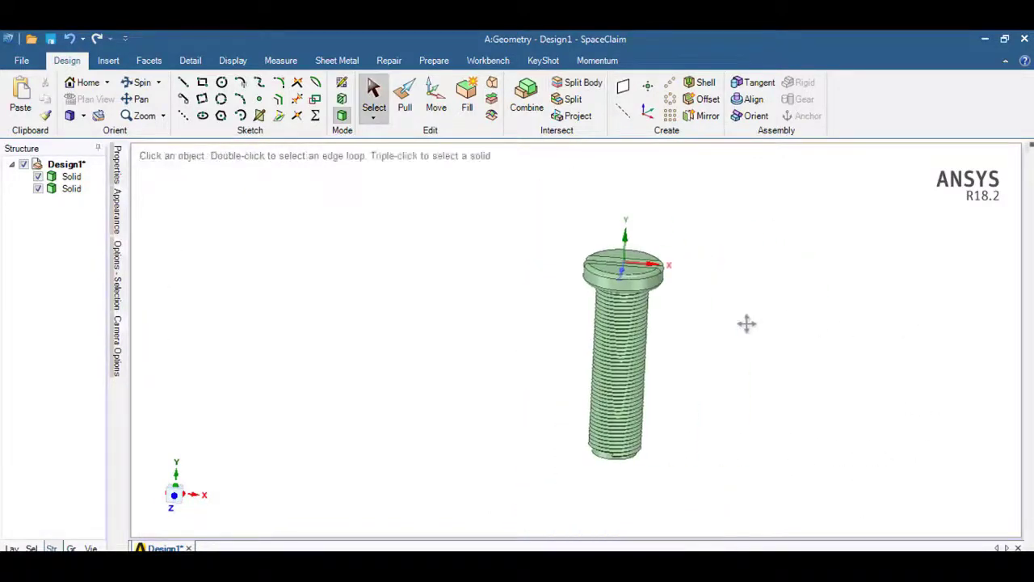
{"action": "scroll", "coordinate": [746, 323], "scroll_direction": "up", "scroll_amount": 3}
{"action": "middle_click_drag", "start_coordinate": [709, 307], "coordinate": [709, 231]}
{"action": "scroll", "coordinate": [708, 267], "scroll_direction": "down", "scroll_amount": 2}
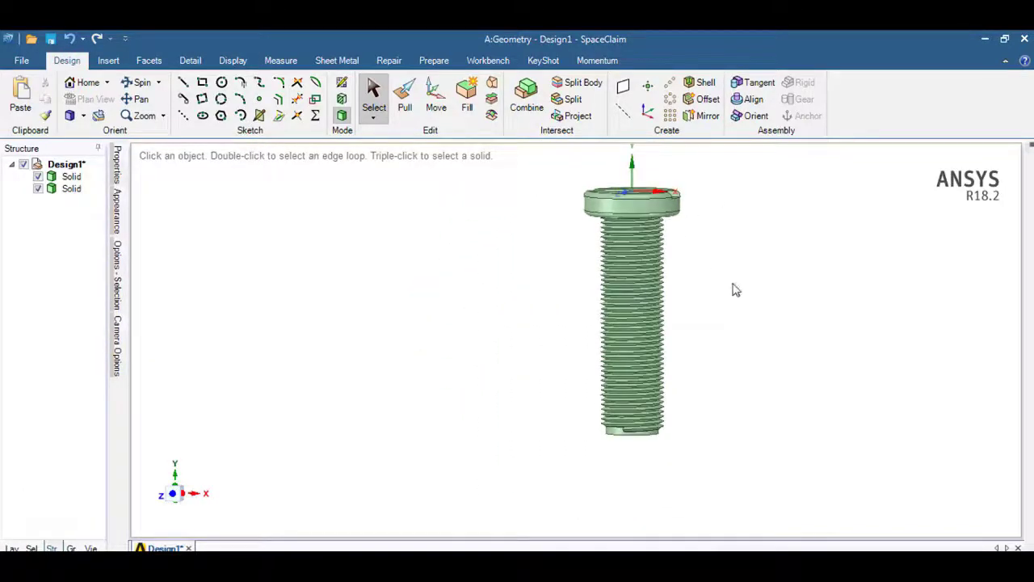
{"action": "middle_click_drag", "start_coordinate": [735, 290], "coordinate": [719, 275]}
{"action": "left_click", "coordinate": [661, 192]}
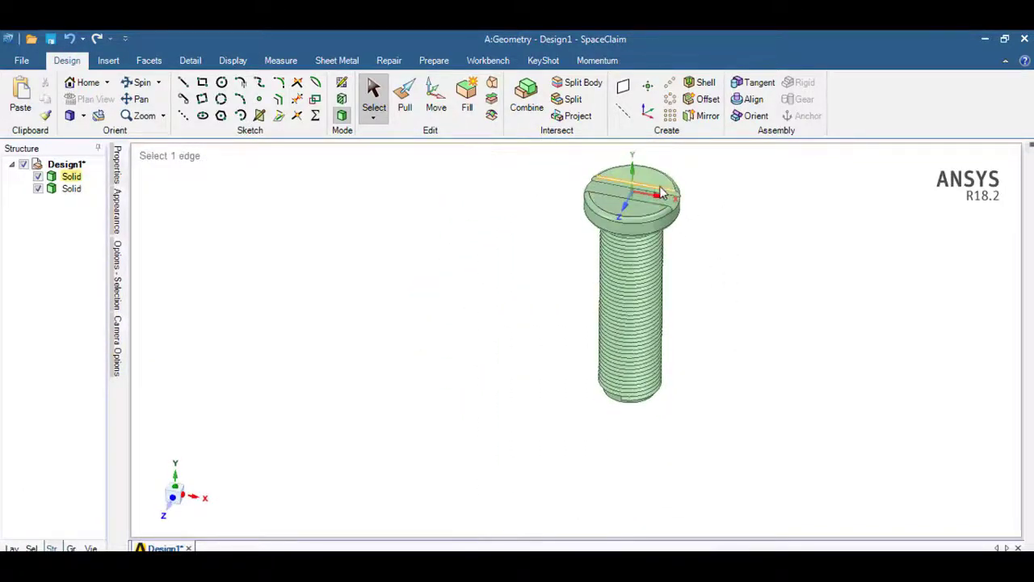
{"action": "key", "text": "Escape"}
{"action": "middle_click_drag", "start_coordinate": [671, 182], "coordinate": [619, 270]}
{"action": "left_click", "coordinate": [667, 218]}
{"action": "key", "text": "Escape"}
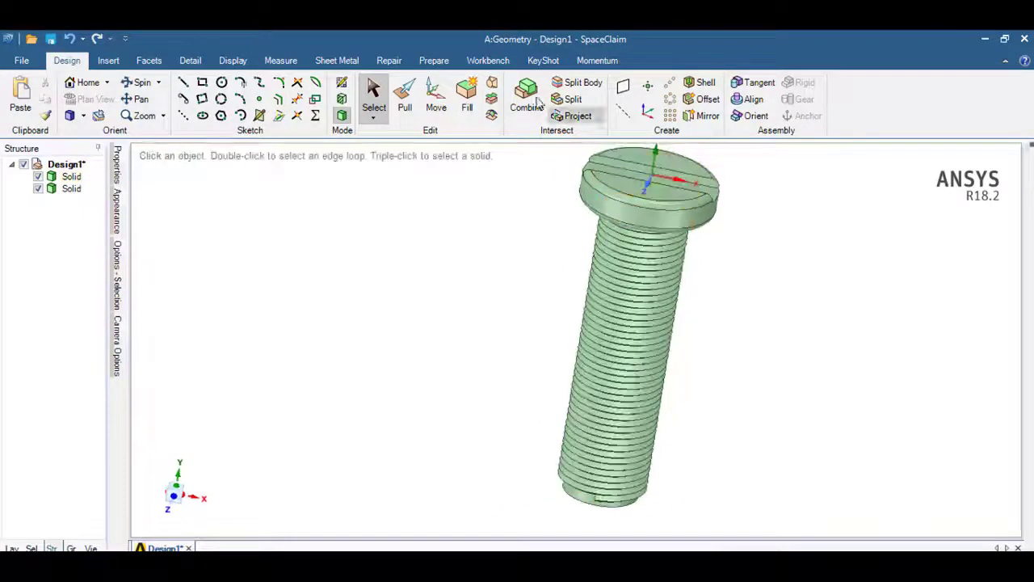
- Combine the screw body with the helical thread body into a single solid
{"action": "left_click", "coordinate": [539, 99]}
{"action": "left_click", "coordinate": [628, 196]}
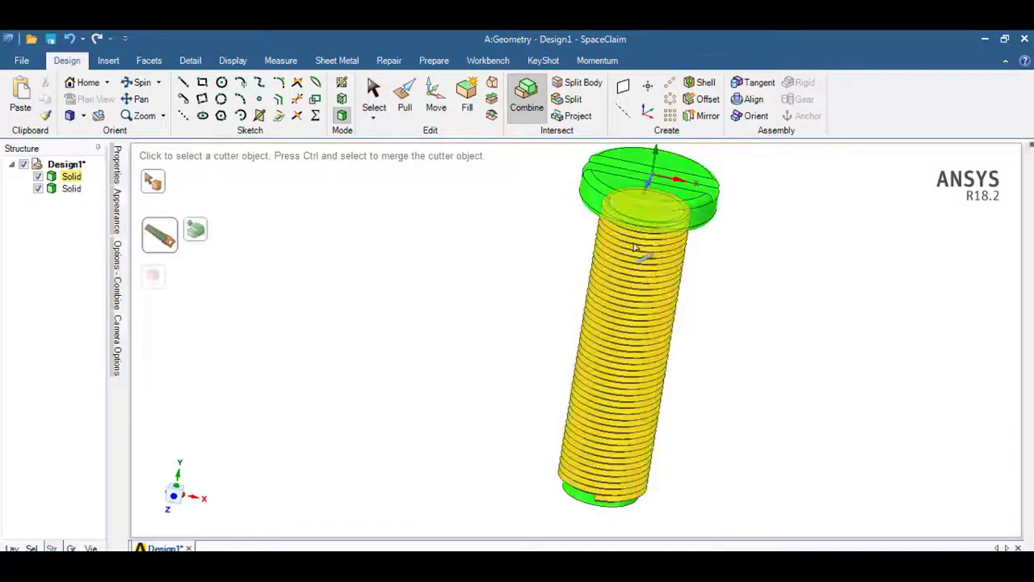
{"action": "left_click", "coordinate": [645, 295]}
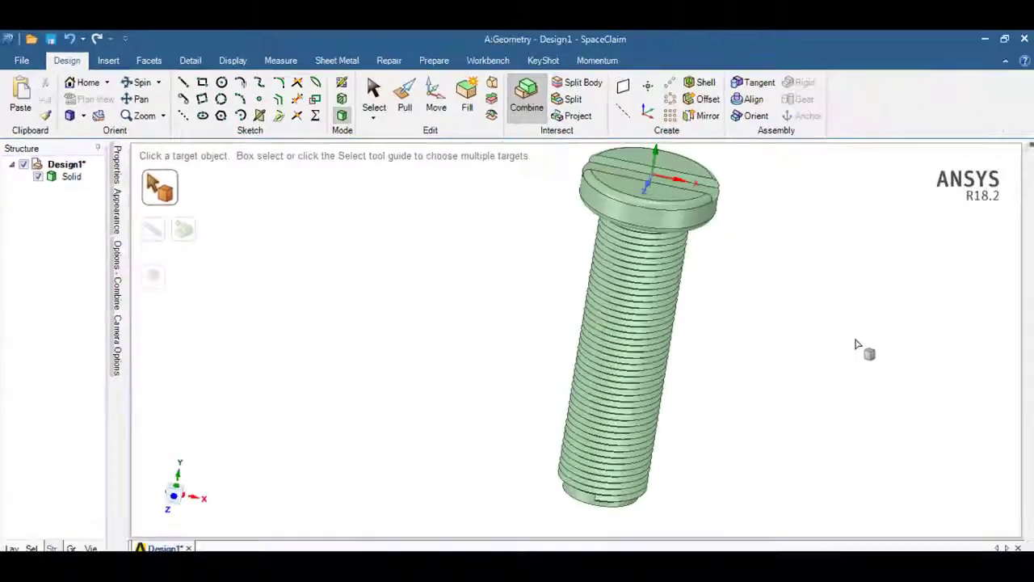
{"action": "middle_click_drag", "start_coordinate": [859, 347], "coordinate": [827, 384]}
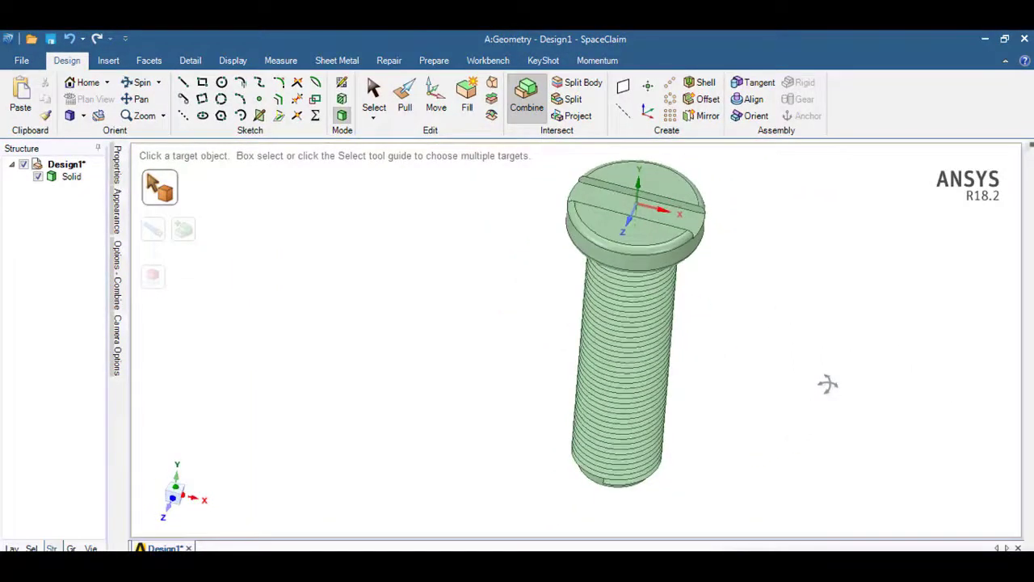